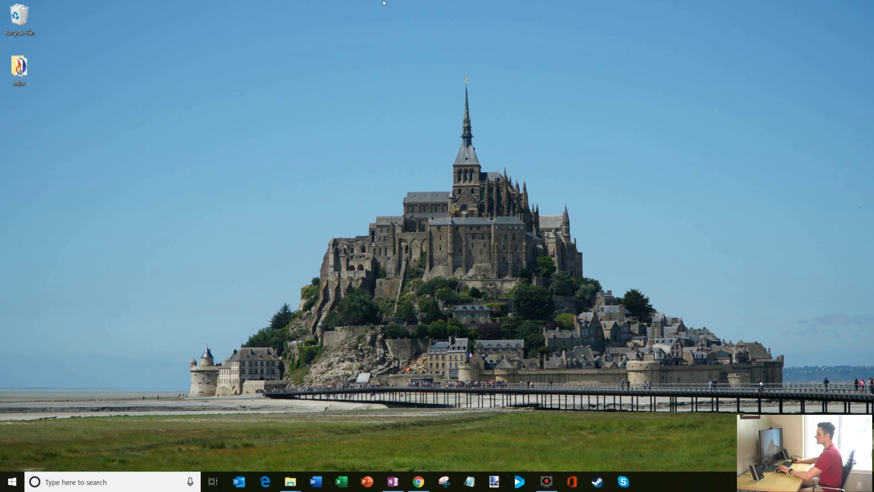
- Search for 'photos' and launch the Photos app to show the June 2019 collection
click(138, 486)
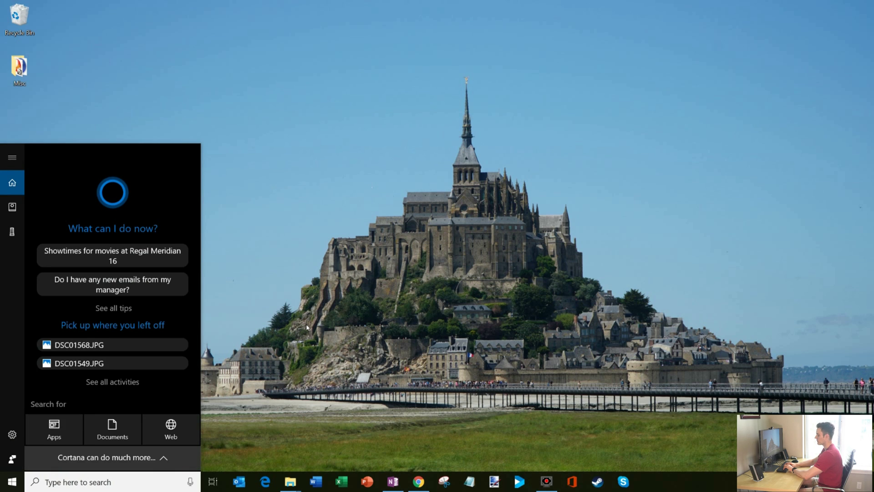
text(photos)
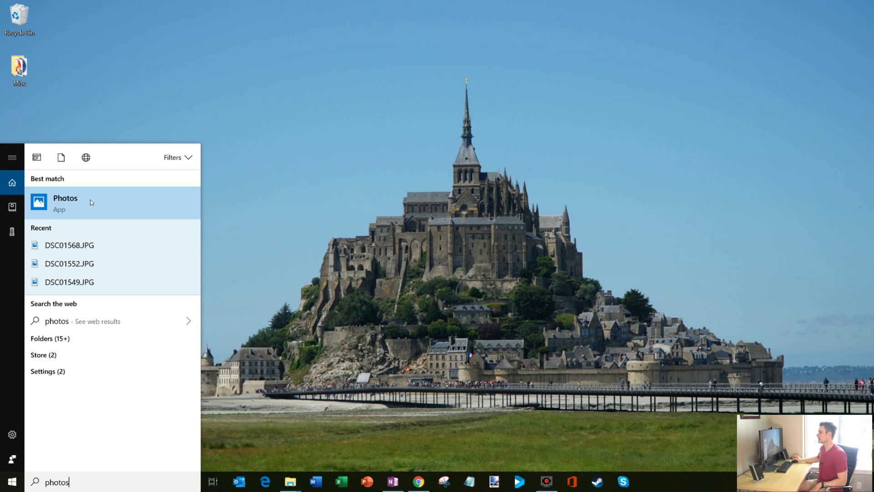
click(91, 200)
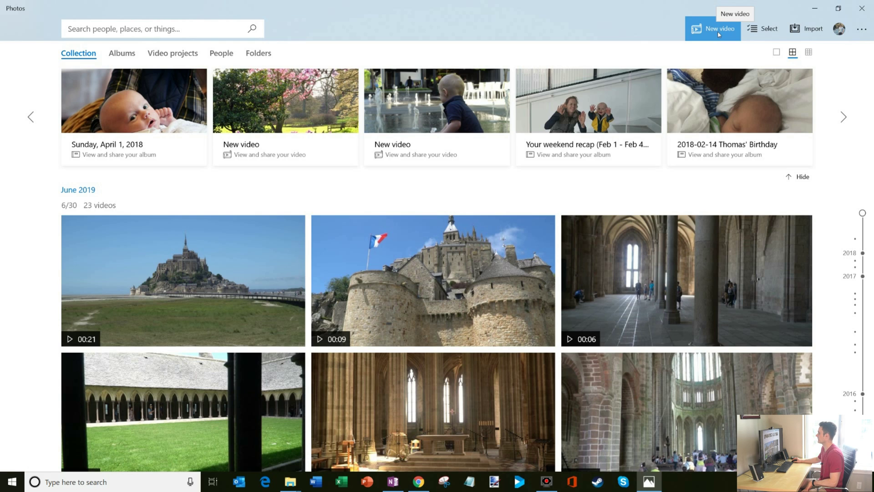
click(718, 33)
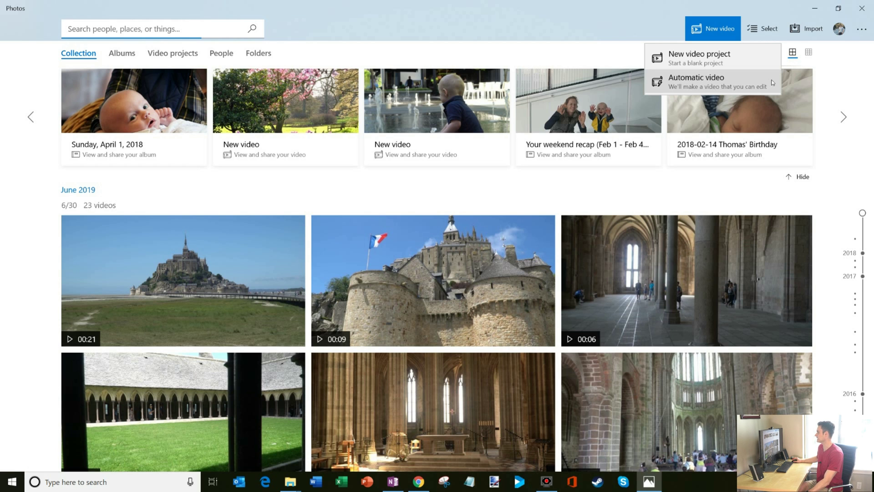
- Choose Automatic video from the New video menu
click(773, 83)
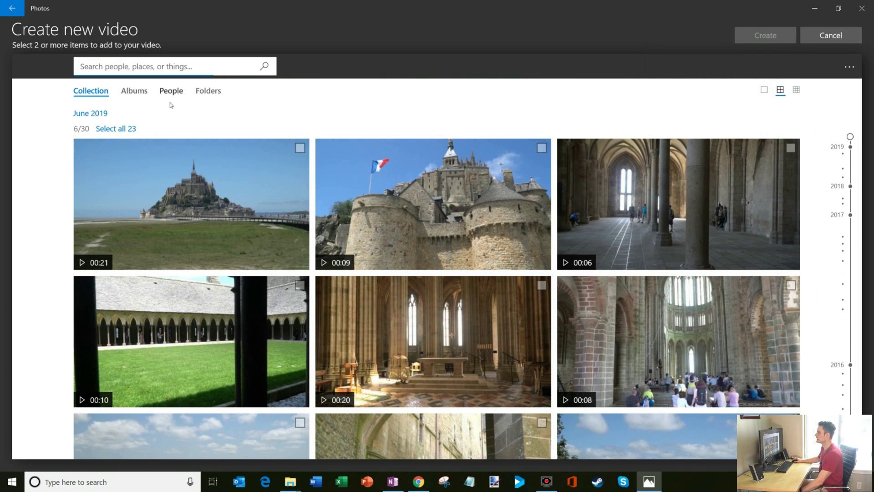
- Open the Clips > Oahu folder, select its first clip, and view clips as small thumbnails
click(208, 92)
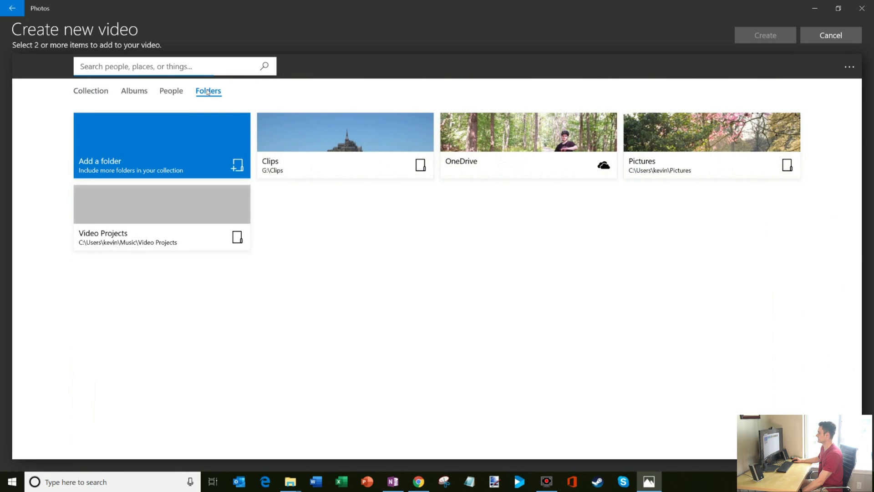
click(288, 136)
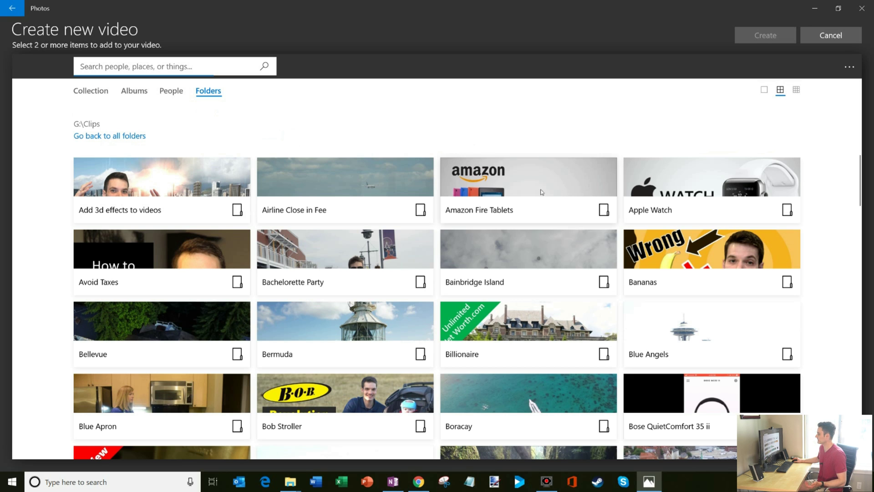
scroll(528, 173, down, 15)
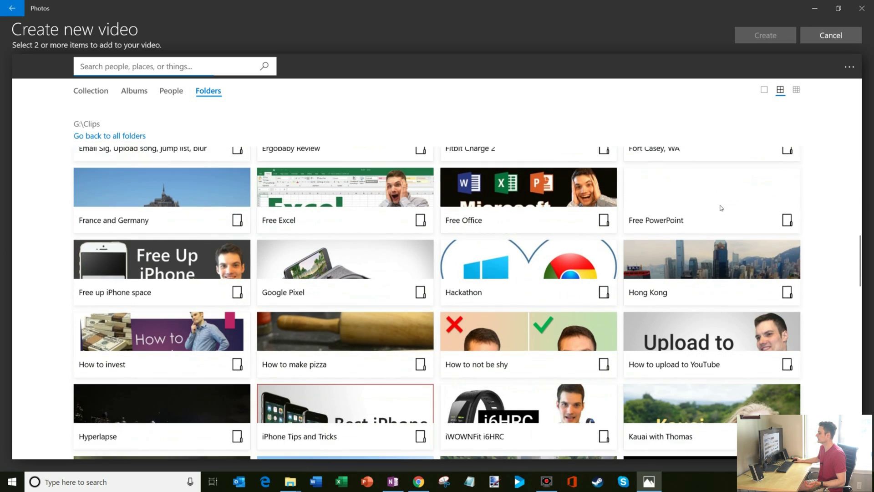
scroll(722, 208, down, 6)
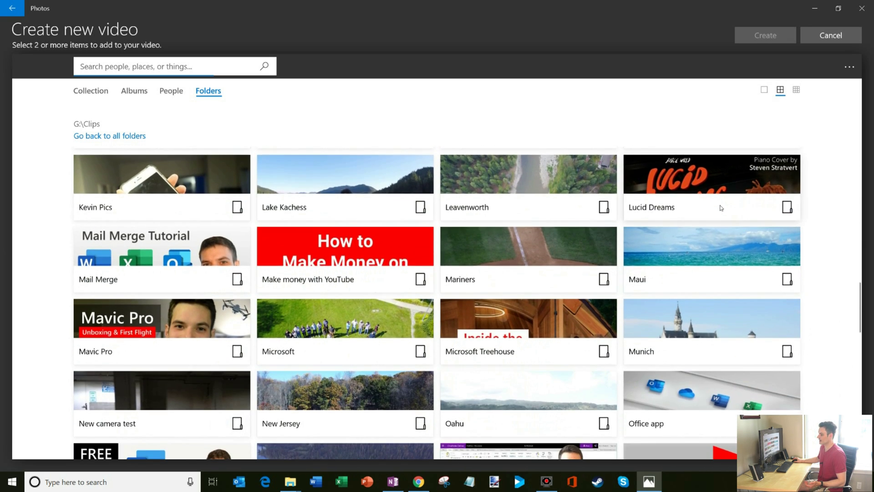
scroll(721, 208, down, 4)
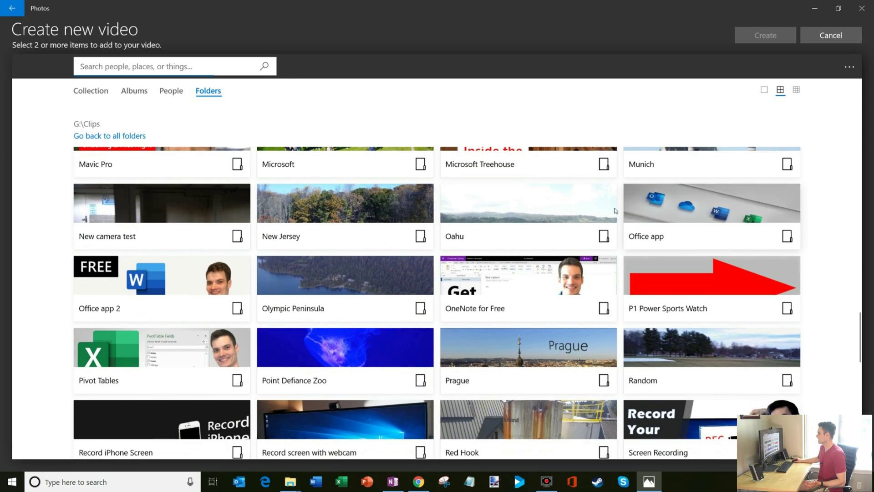
click(538, 212)
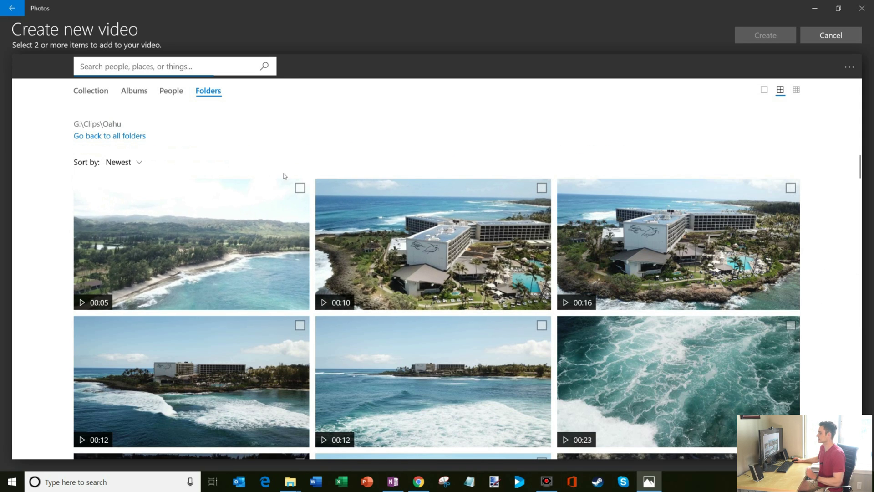
click(300, 187)
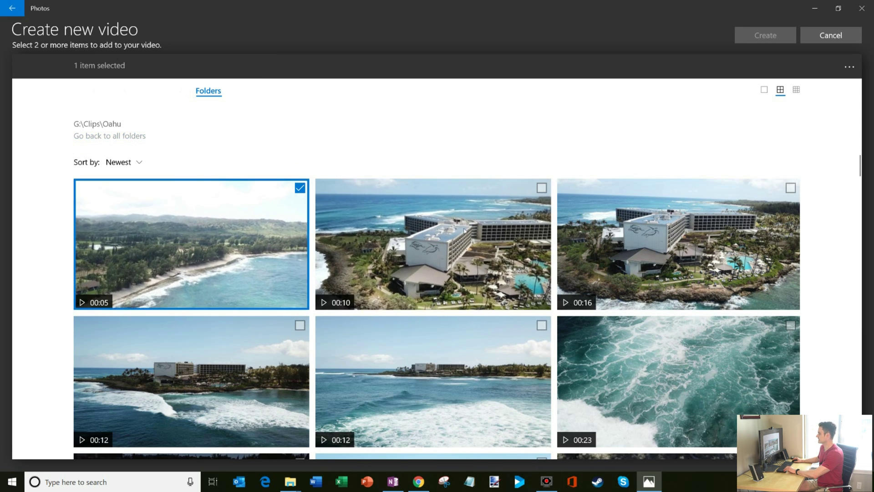
scroll(806, 225, down, 1)
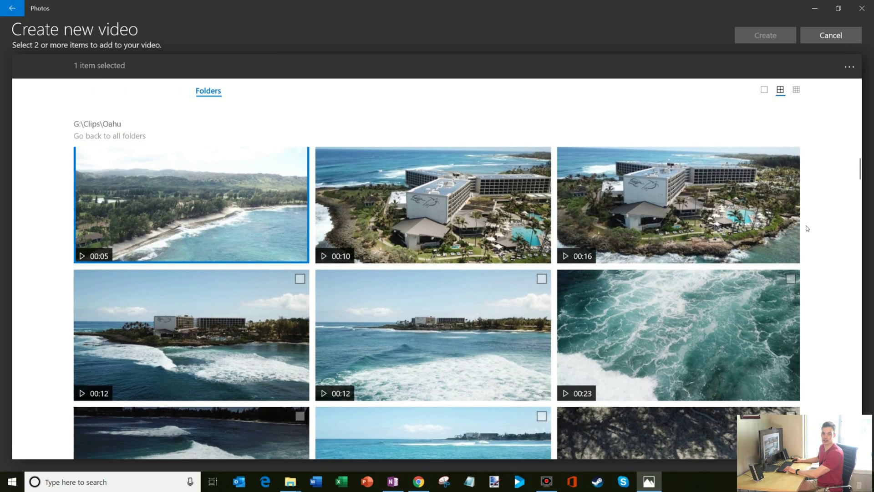
click(796, 90)
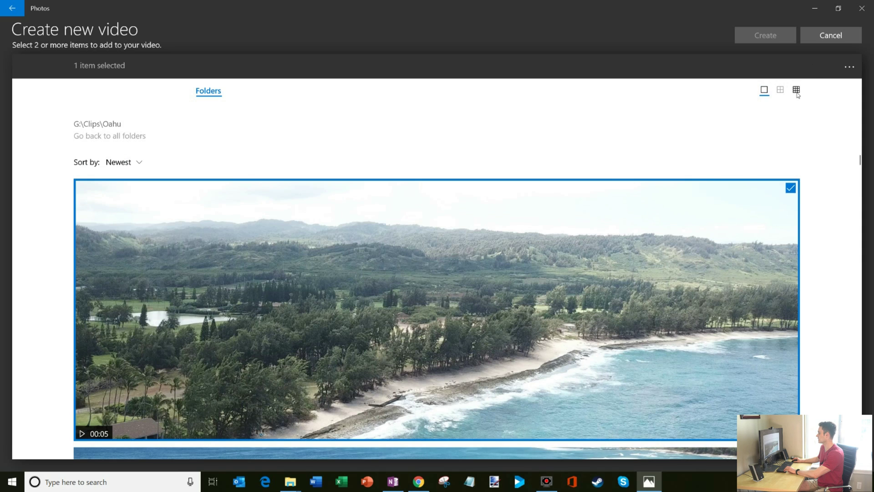
click(796, 90)
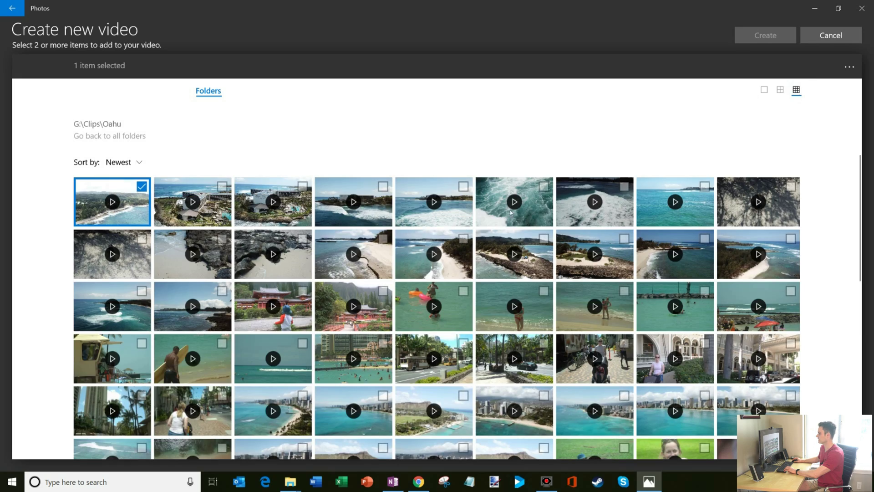
scroll(549, 256, down, 1)
scroll(549, 255, down, 8)
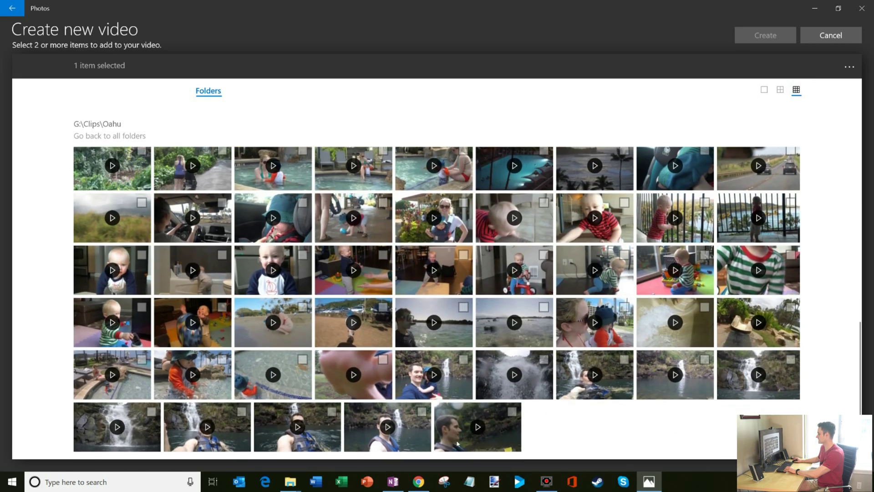
- Shift-select every Oahu clip through the last one
shift+click(464, 442)
scroll(644, 417, up, 10)
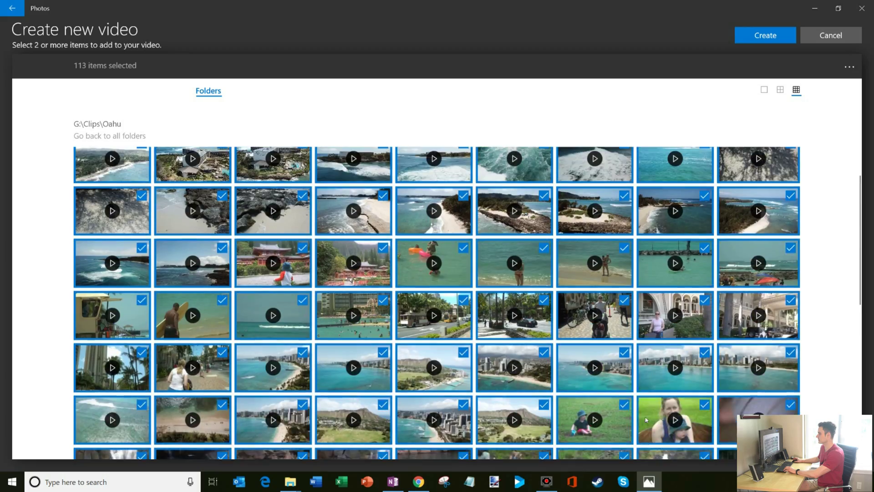
scroll(647, 417, down, 5)
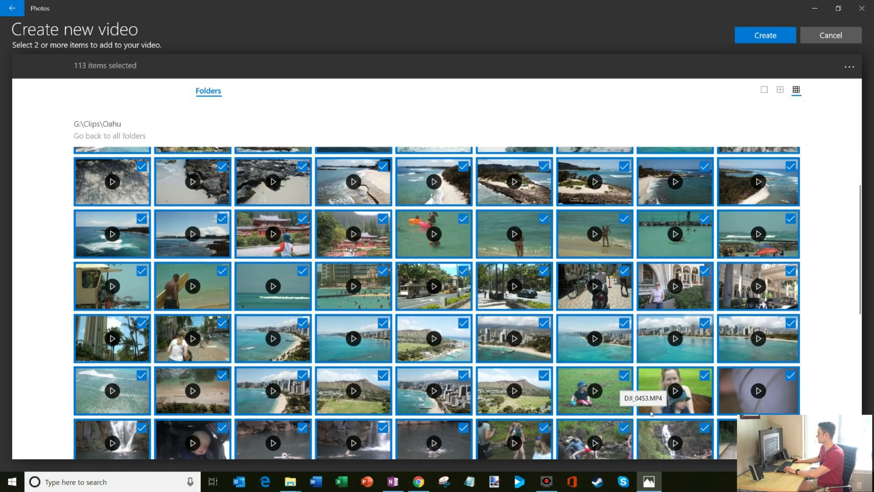
scroll(650, 411, down, 2)
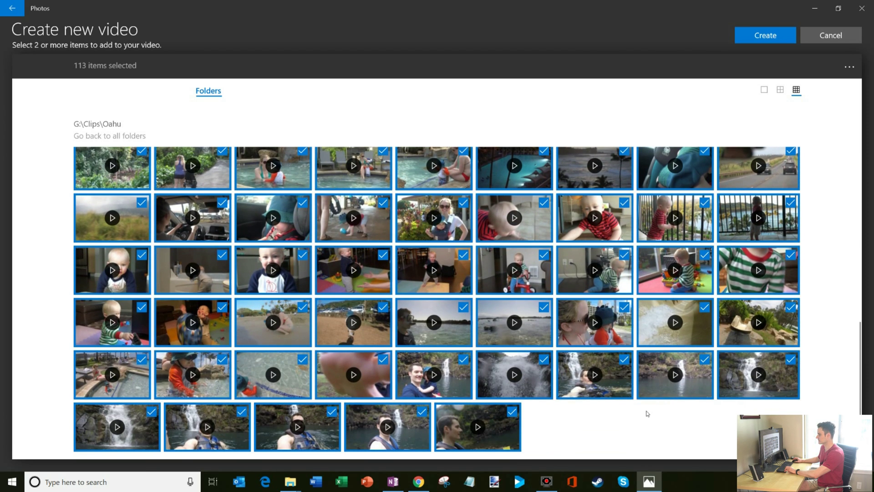
- Deselect the eleven indoor baby clips
click(146, 332)
click(221, 332)
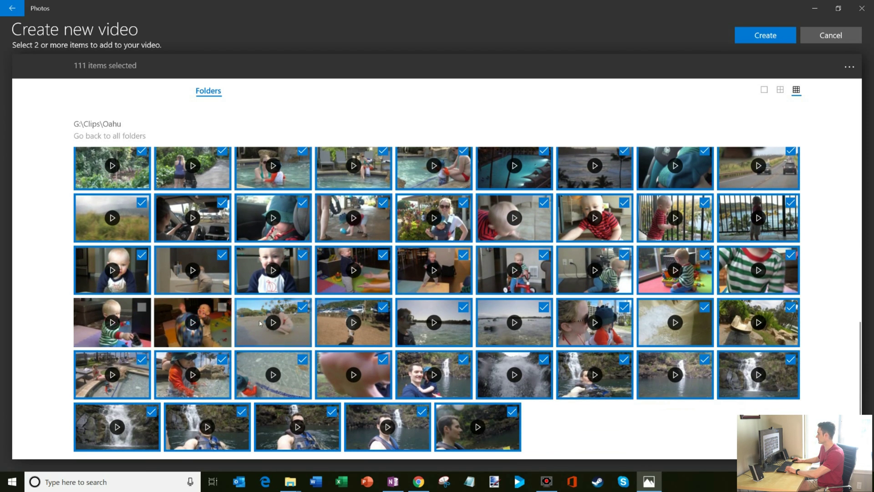
click(783, 270)
click(702, 272)
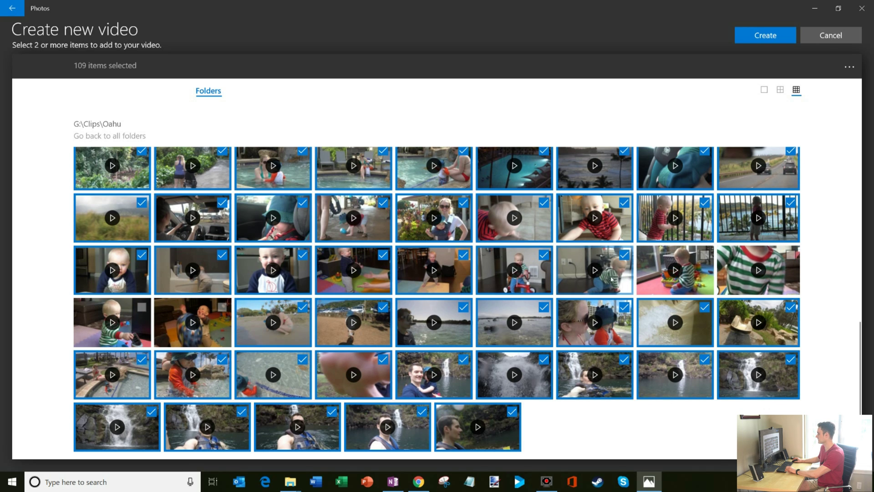
click(620, 275)
click(524, 278)
click(444, 279)
click(365, 279)
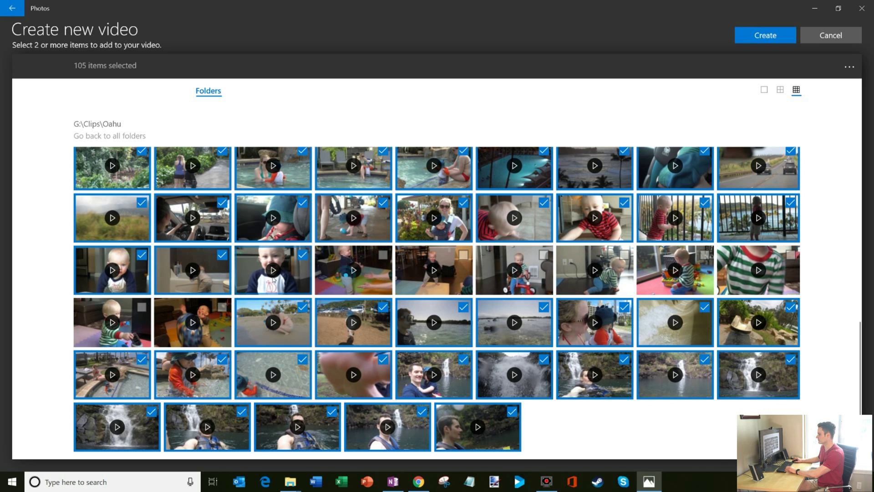
click(283, 280)
click(200, 280)
click(119, 279)
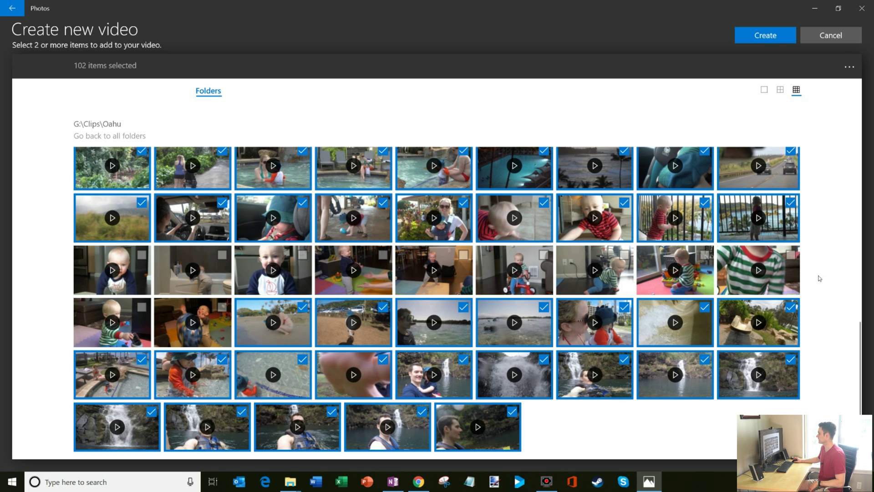
- Create the video from the 102 selected clips
scroll(819, 278, up, 3)
scroll(820, 278, up, 5)
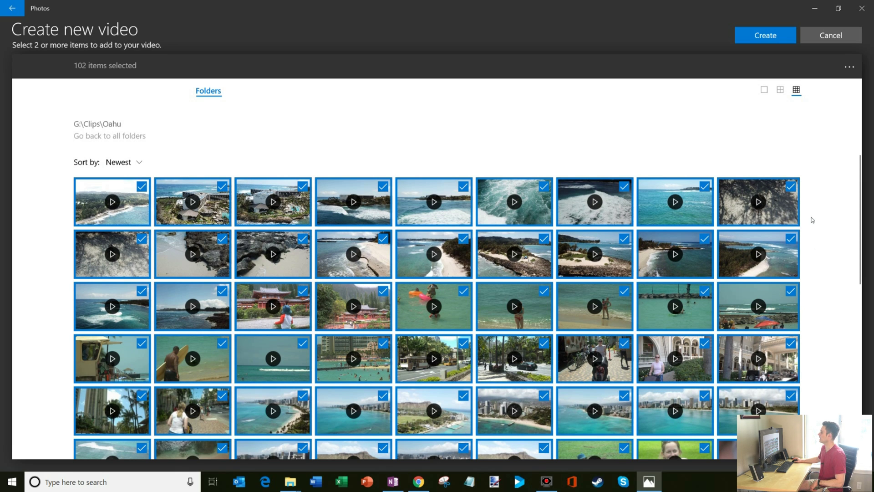
click(766, 35)
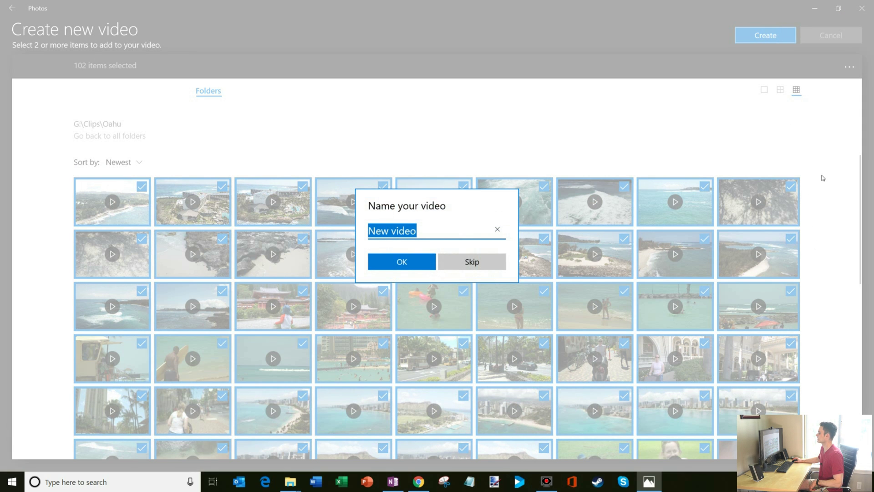
- Name the video 'Oahu' and let it generate into a 3:06 video
click(438, 233)
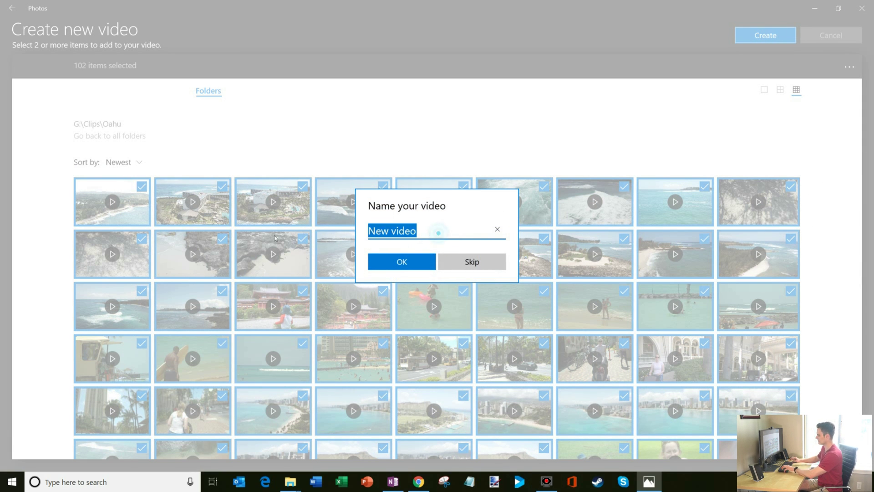
text(Oahu)
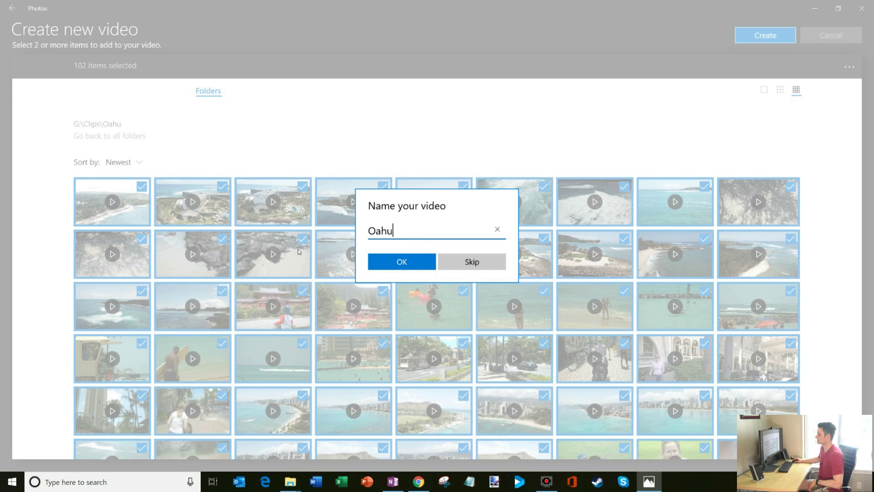
click(420, 266)
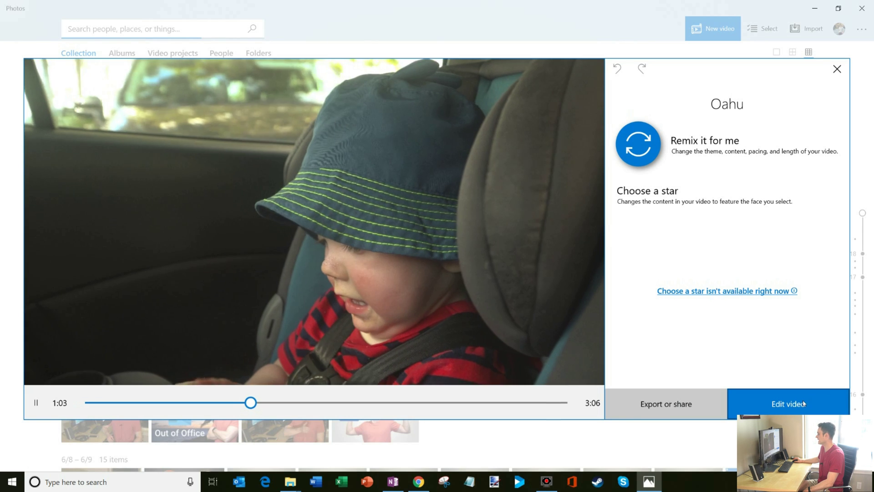
- Open the Oahu video in the editor to show its project library and storyboard
click(803, 403)
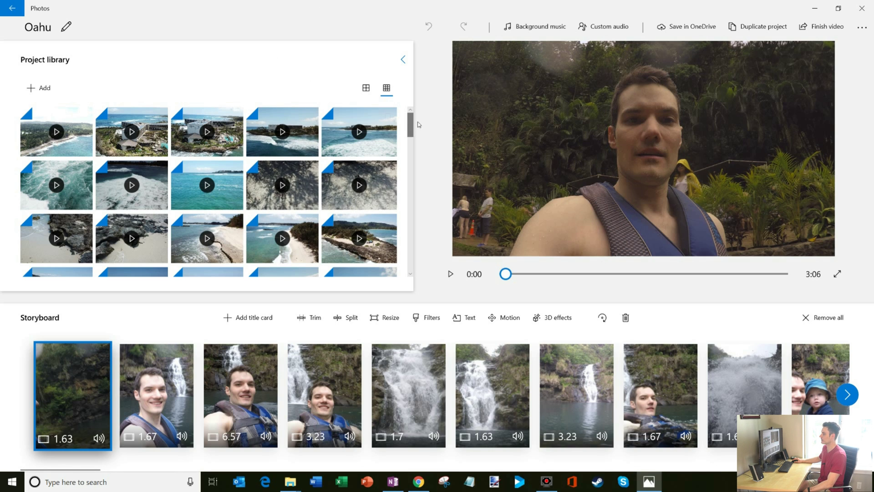
- Scroll the Project library, then open and dismiss the add-media options
scroll(411, 227, down, 5)
scroll(410, 226, up, 10)
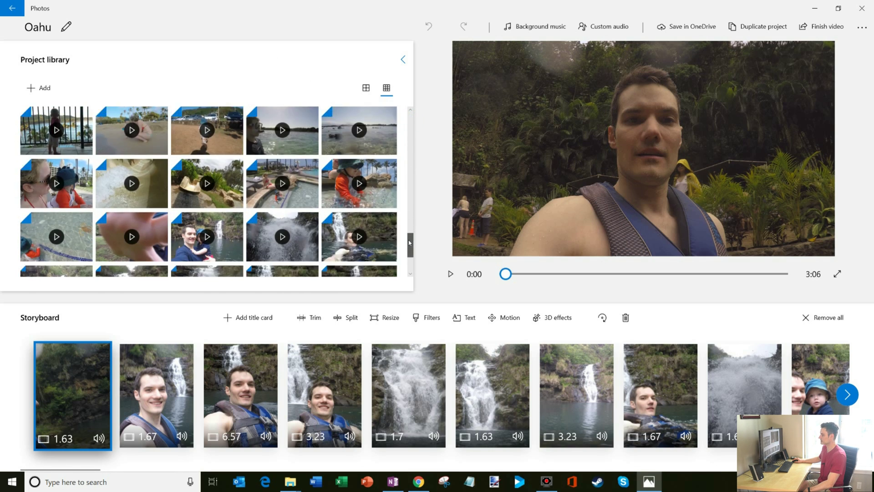
scroll(410, 182, down, 3)
scroll(410, 182, up, 3)
click(50, 98)
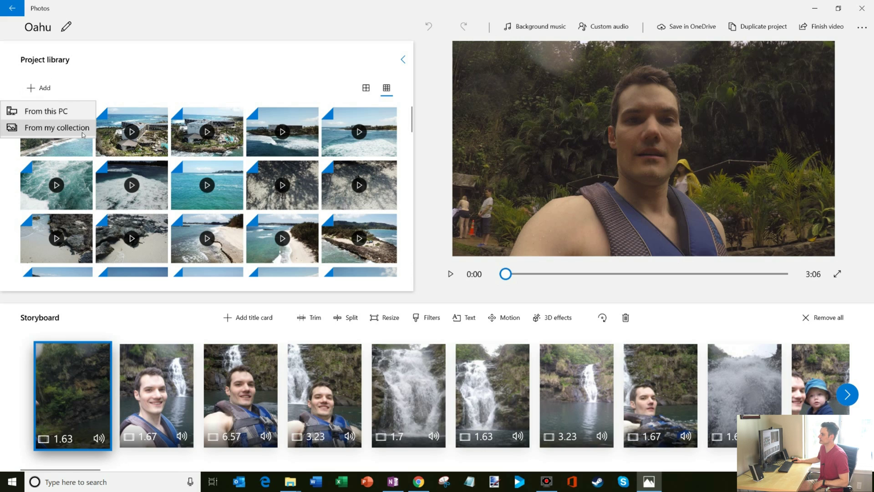
click(205, 72)
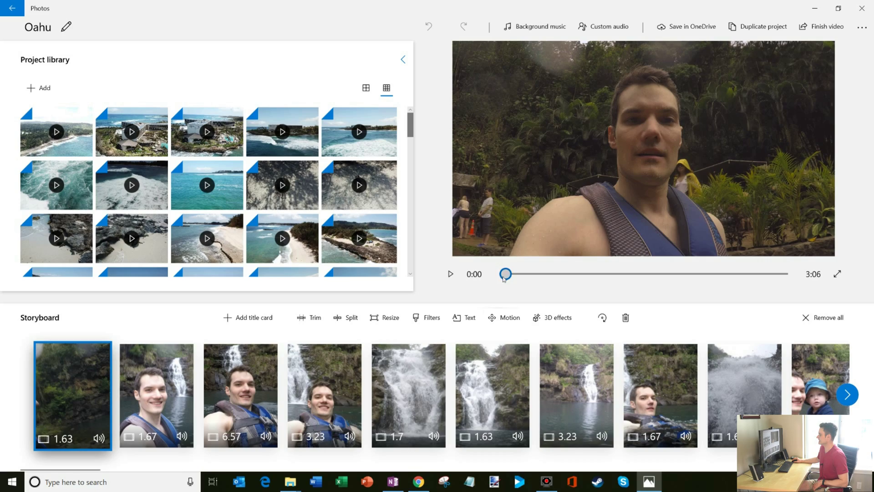
- Preview the opening Oahu title, then insert a blank title card after the second clip
drag(505, 274, 455, 275)
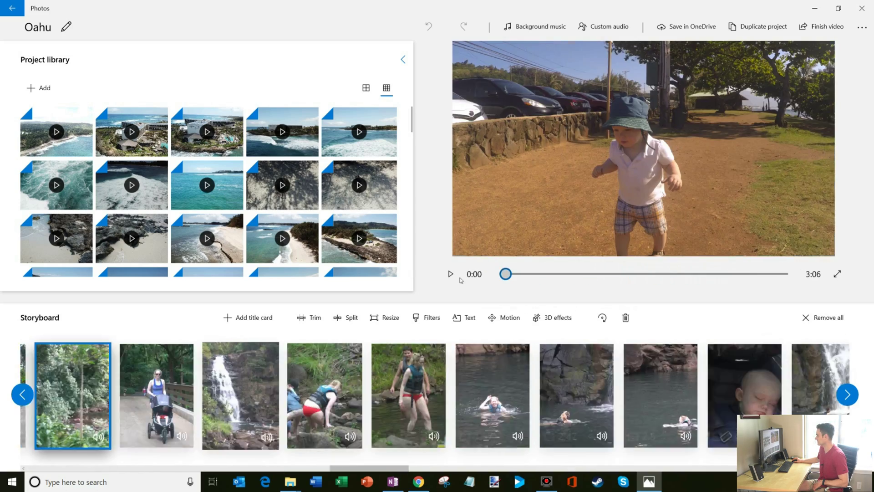
click(450, 273)
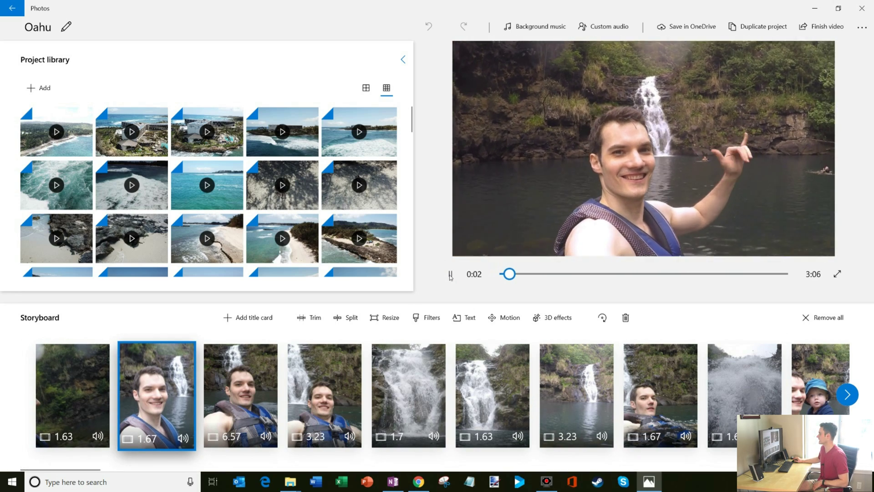
click(450, 275)
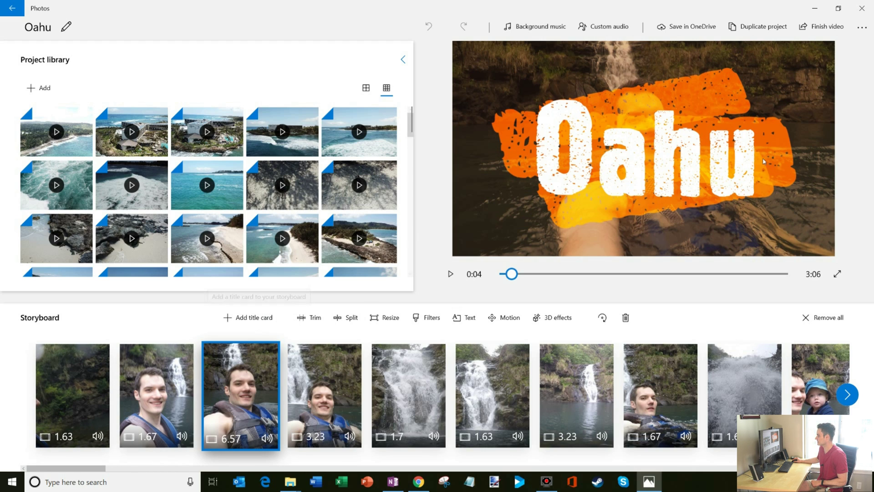
click(250, 324)
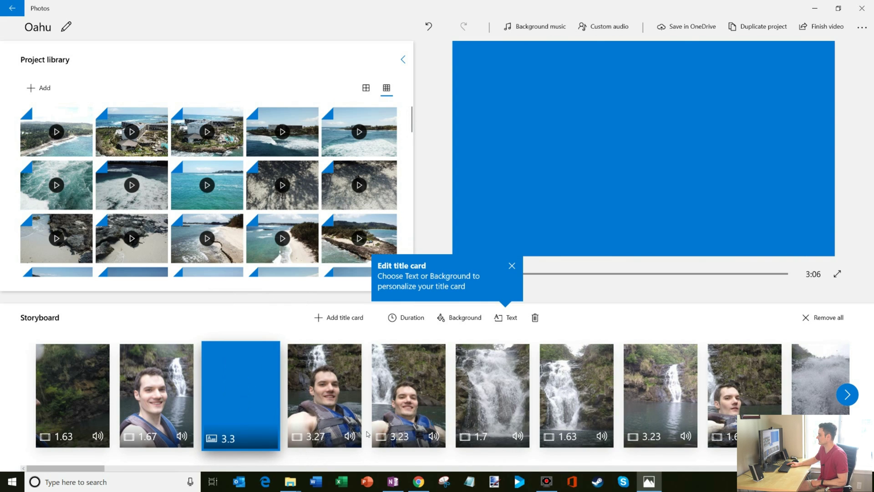
click(535, 318)
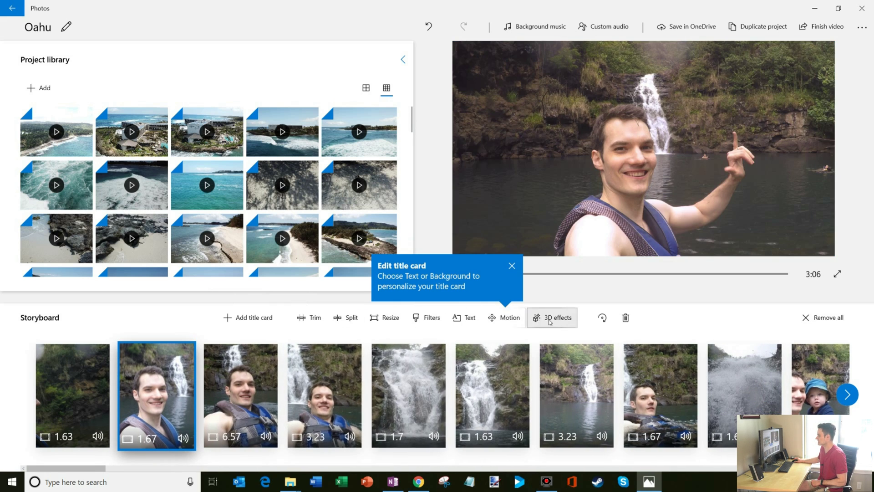
click(466, 319)
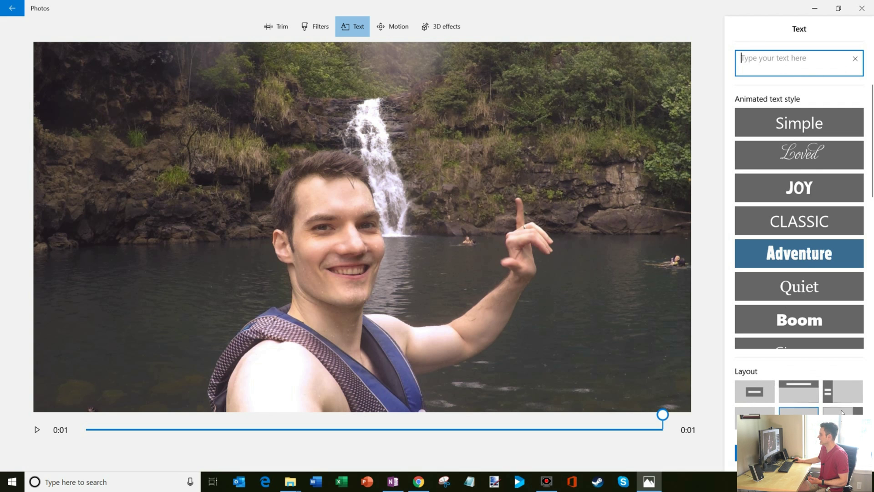
click(12, 7)
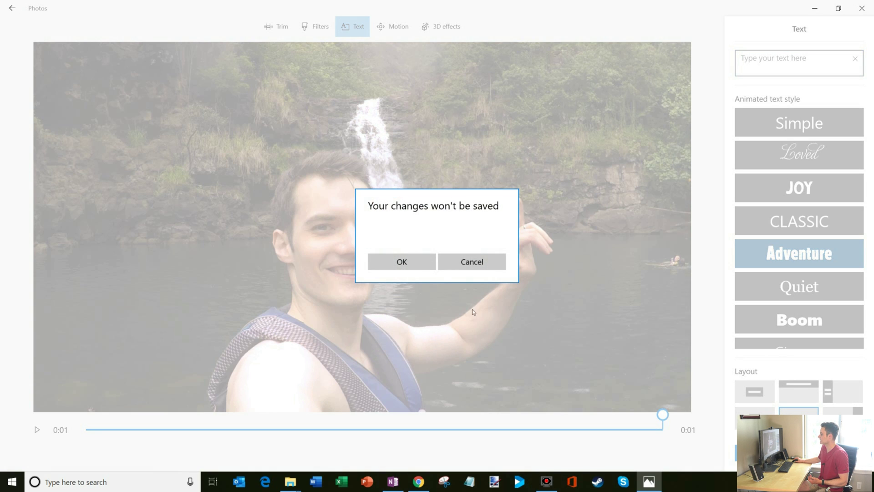
click(401, 261)
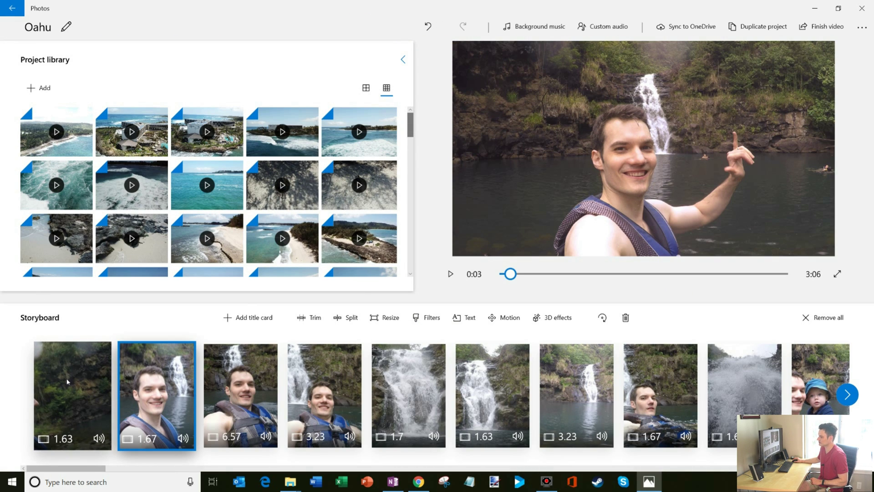
click(68, 407)
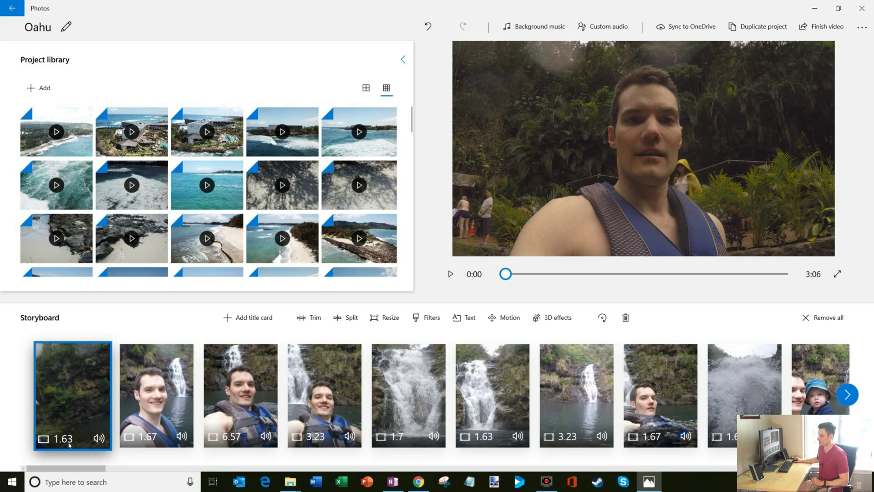
right_click(74, 423)
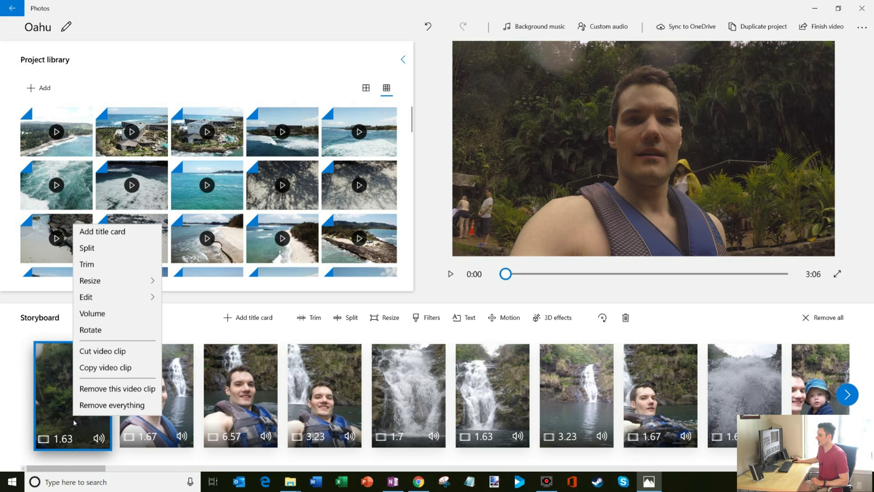
click(110, 268)
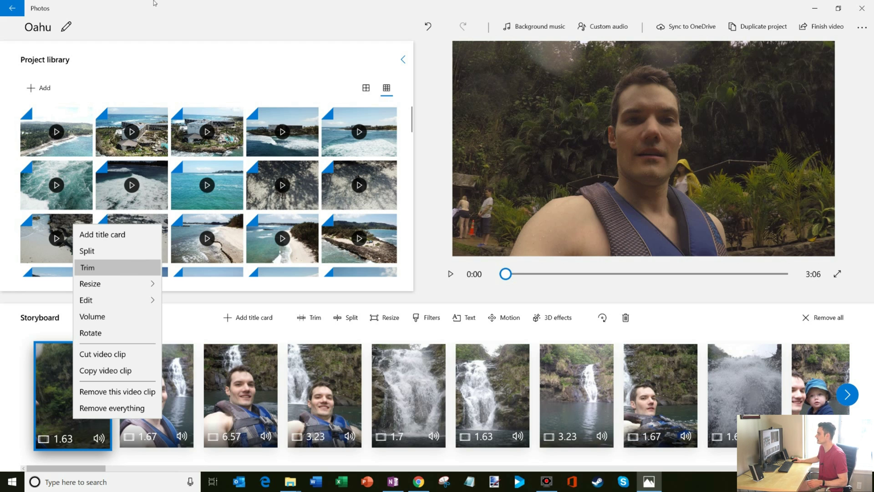
click(110, 268)
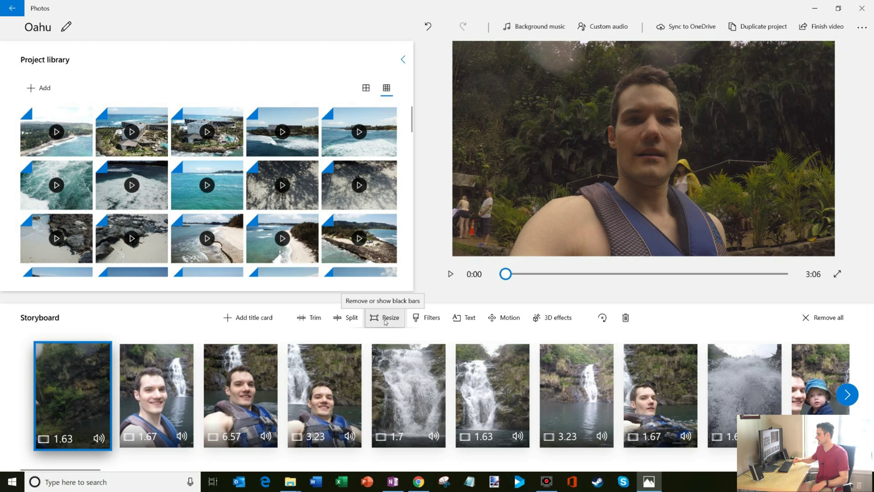
click(426, 317)
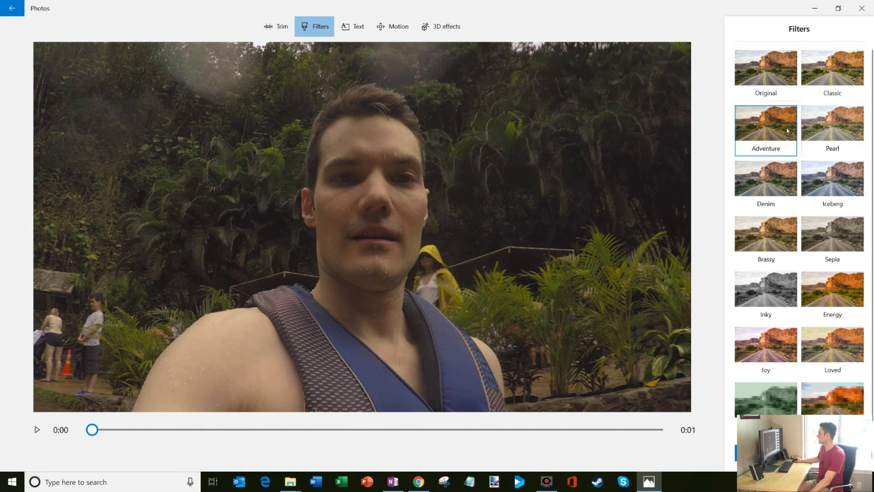
click(776, 70)
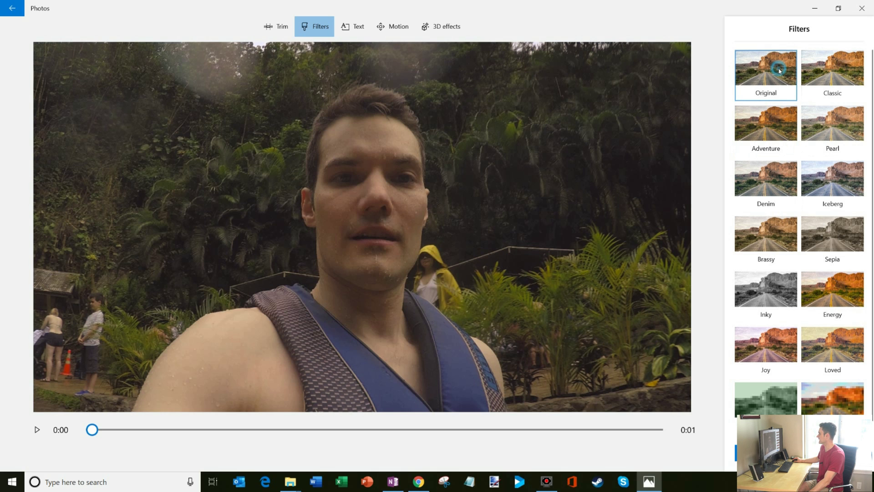
click(829, 73)
click(828, 119)
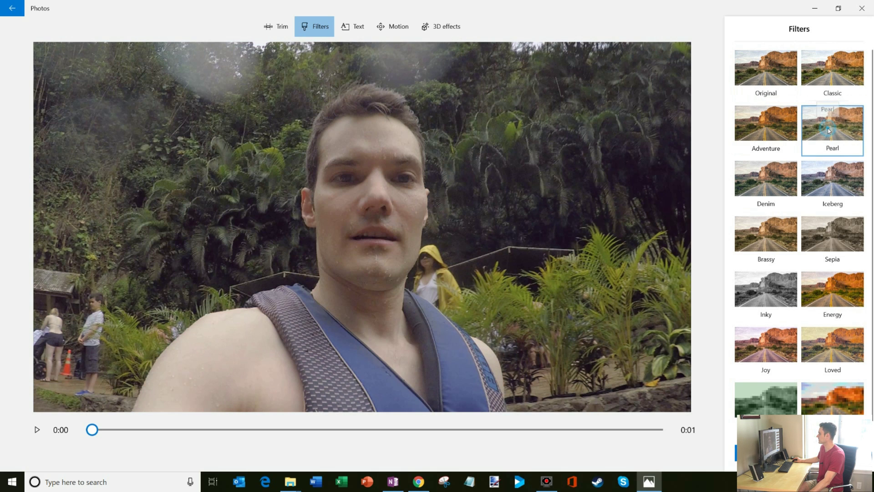
click(743, 113)
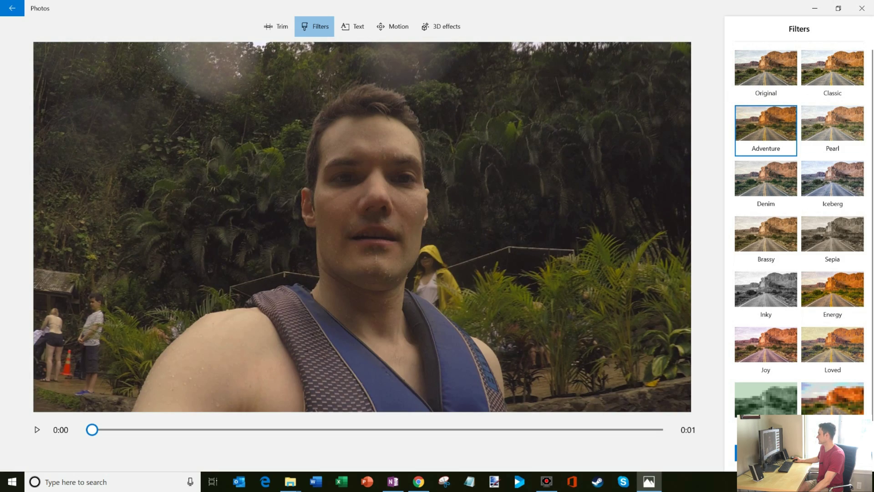
click(12, 8)
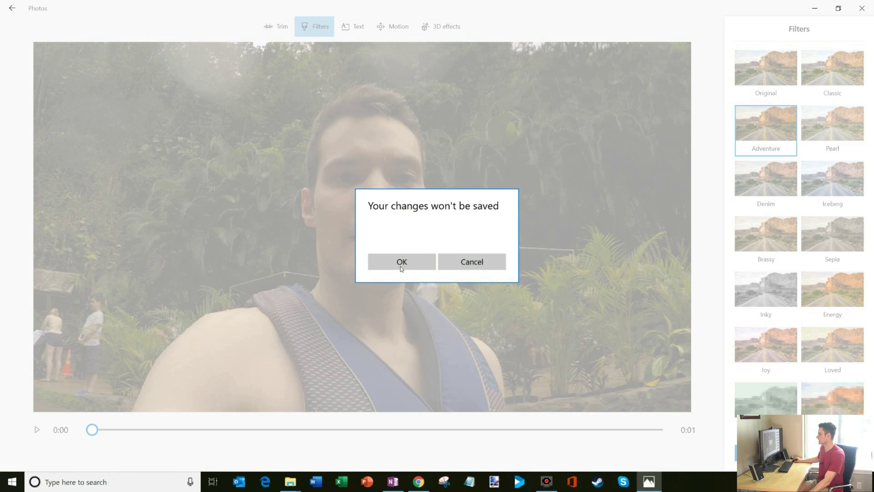
click(402, 262)
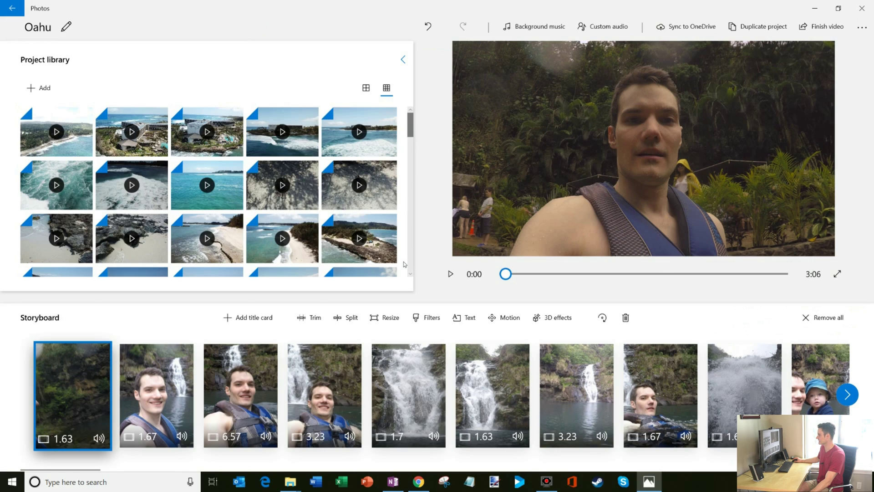
click(510, 319)
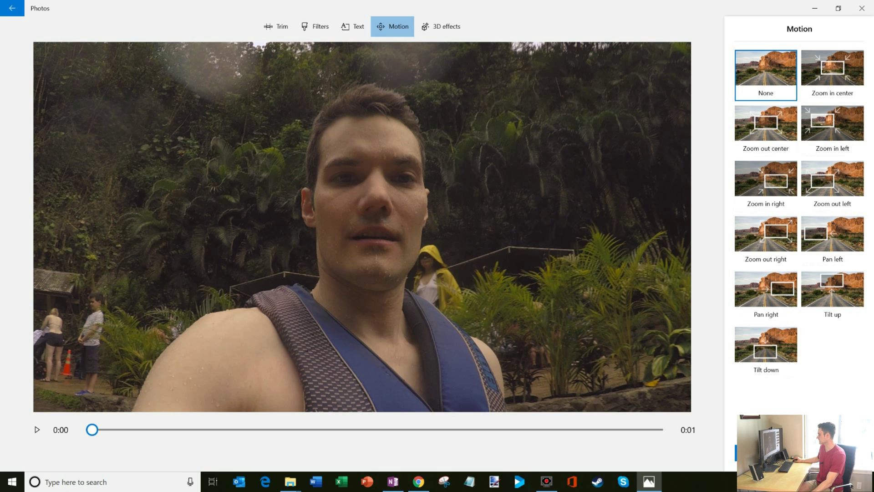
click(774, 452)
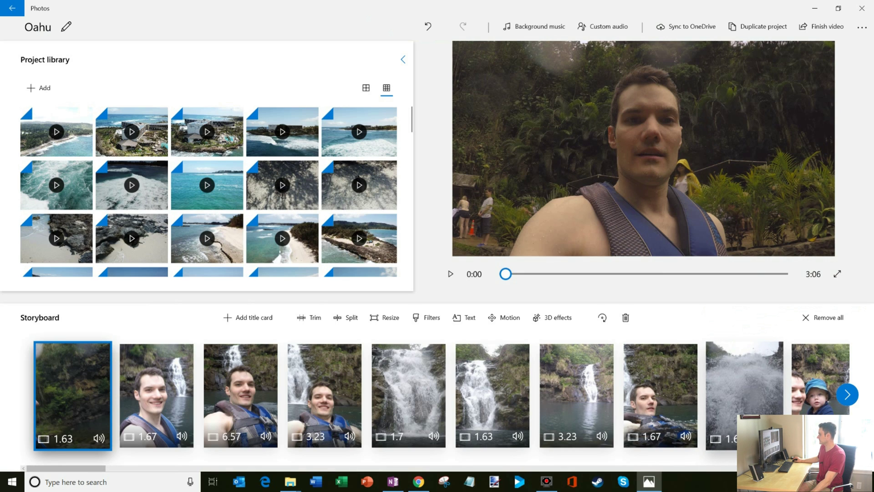
click(544, 318)
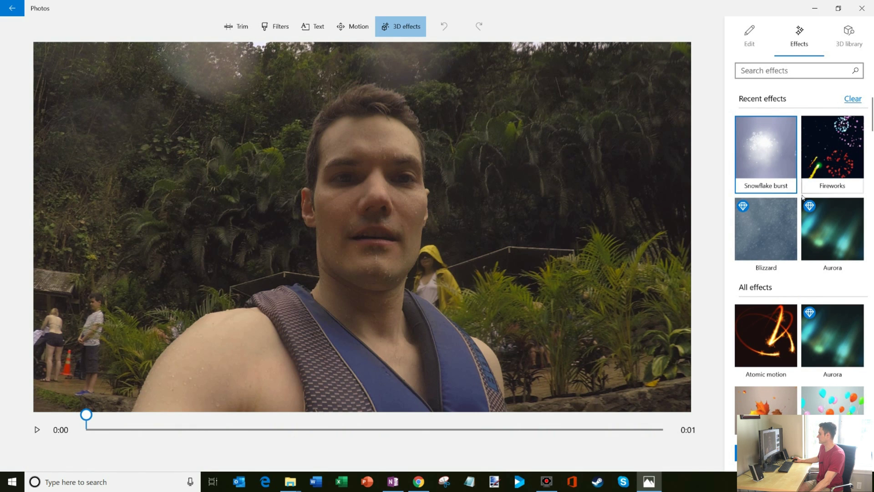
scroll(840, 350, down, 4)
scroll(839, 351, down, 6)
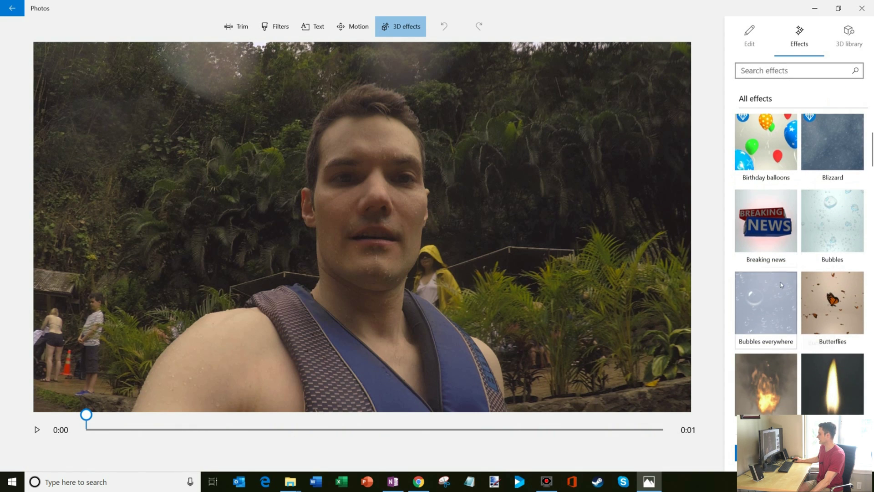
scroll(829, 386, down, 3)
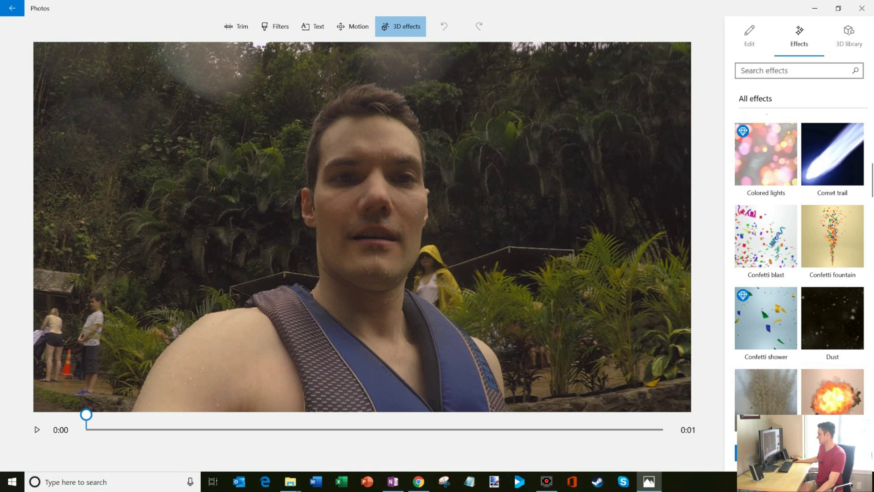
click(752, 452)
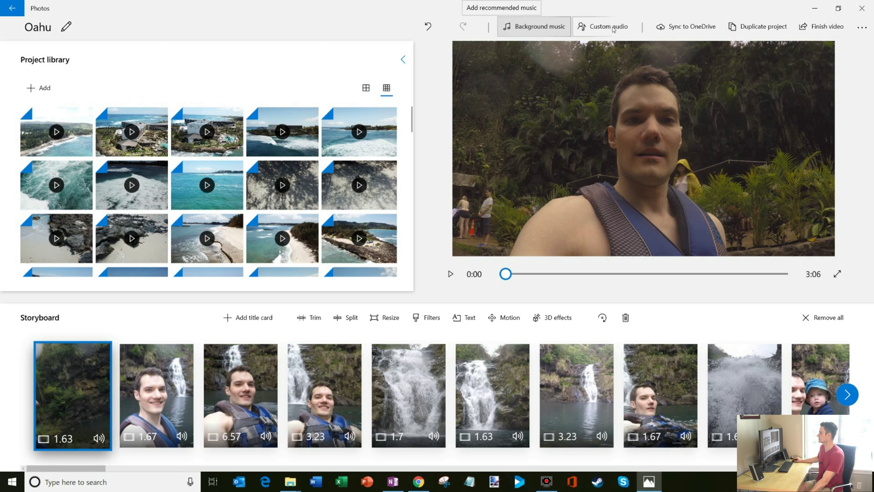
- Browse the background music tracks, including Road Trip, then cancel without changing the music
click(550, 27)
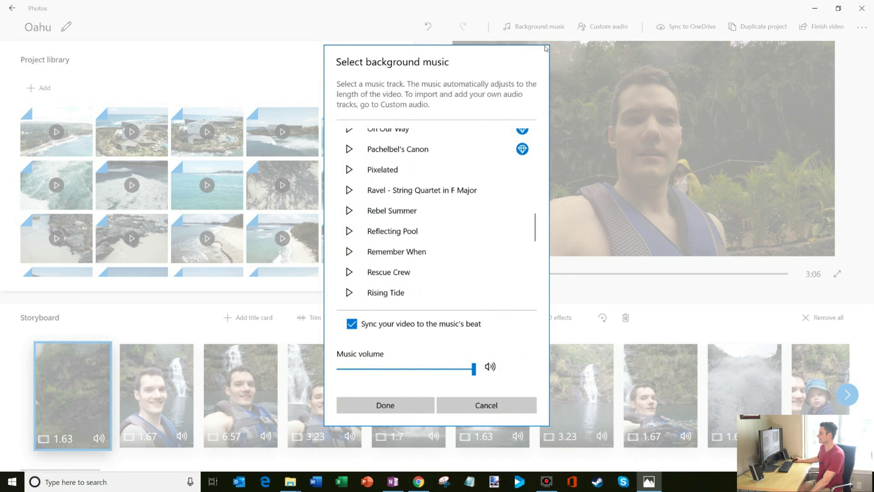
drag(536, 227, 539, 278)
scroll(419, 201, up, 3)
click(419, 198)
scroll(418, 255, up, 1)
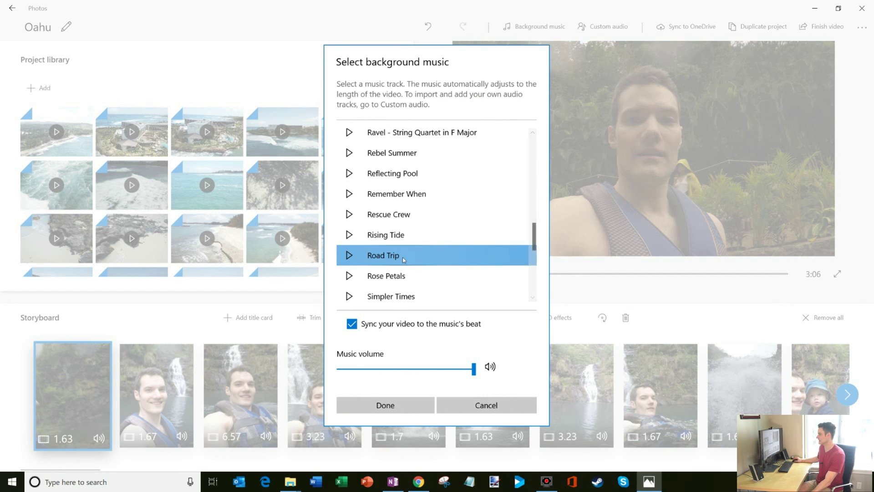
drag(534, 235, 533, 182)
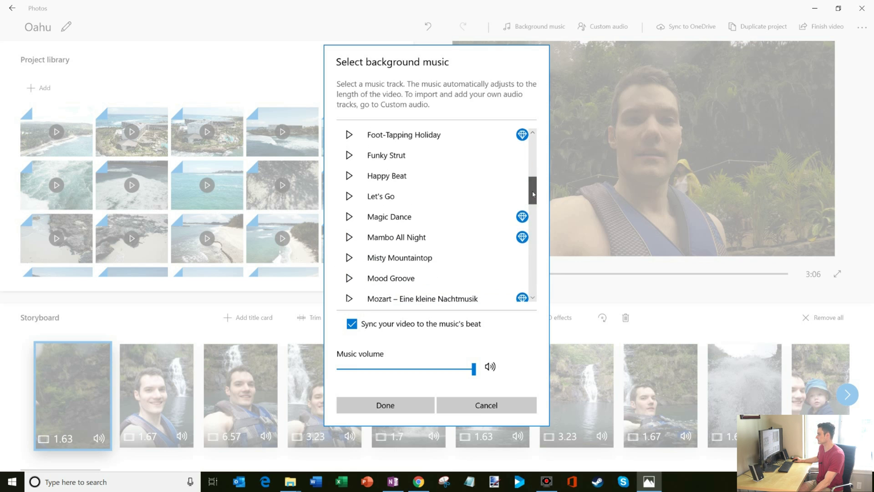
scroll(498, 171, down, 1)
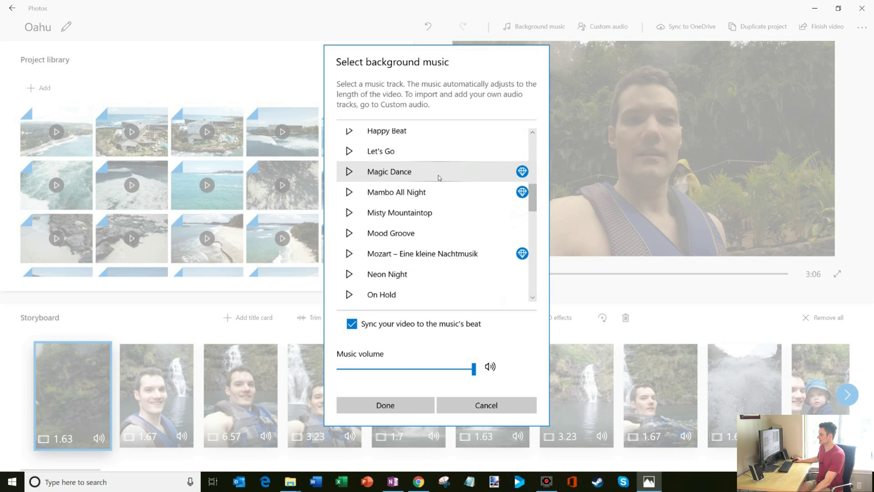
mouse_move(534, 196)
mouse_down()
mouse_move(535, 145)
mouse_move(535, 194)
mouse_up()
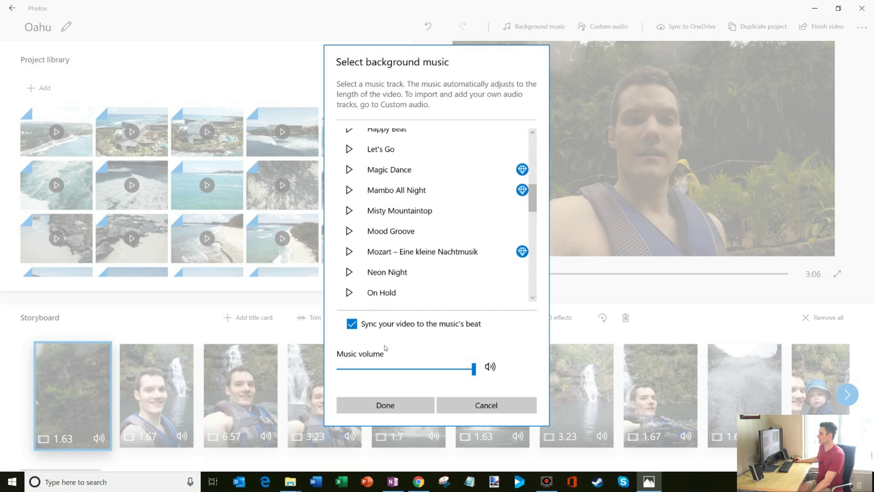
click(527, 404)
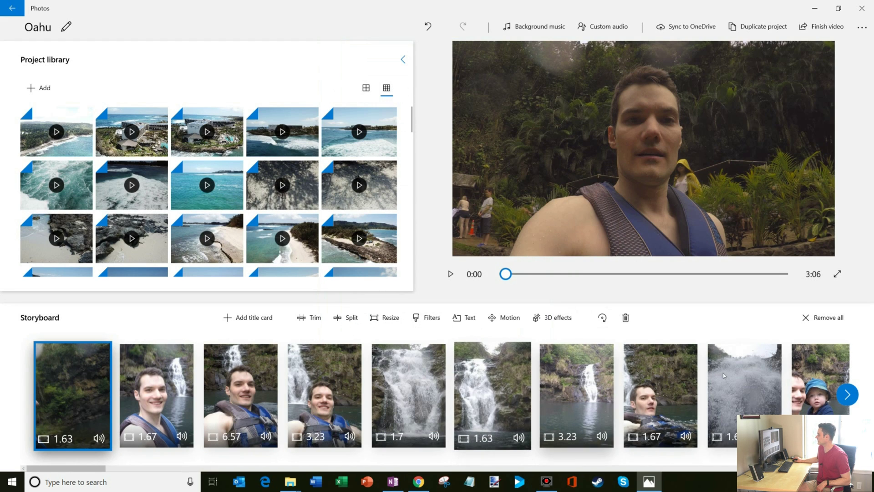
- Set the second storyboard clip's volume to 0
click(186, 439)
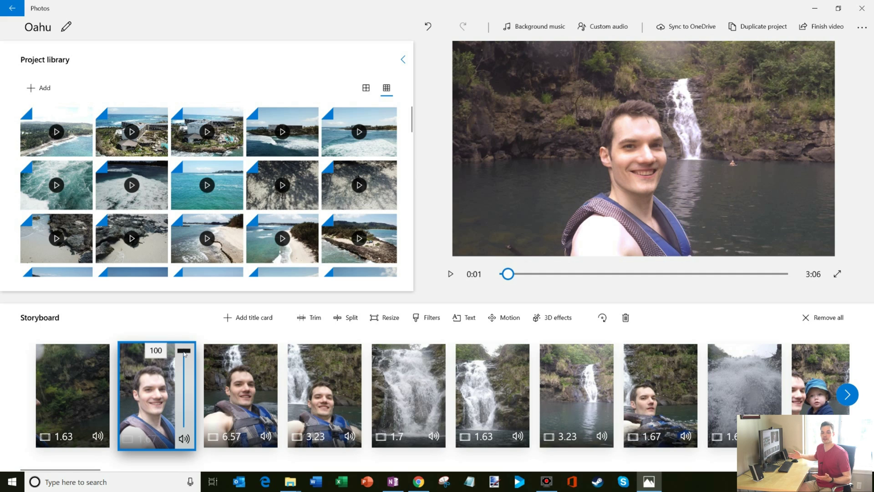
drag(185, 354, 186, 440)
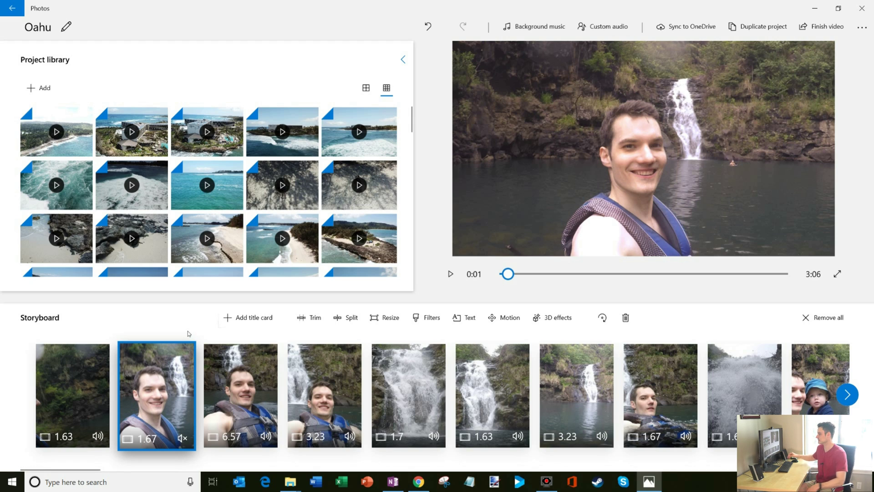
scroll(565, 382, down, 5)
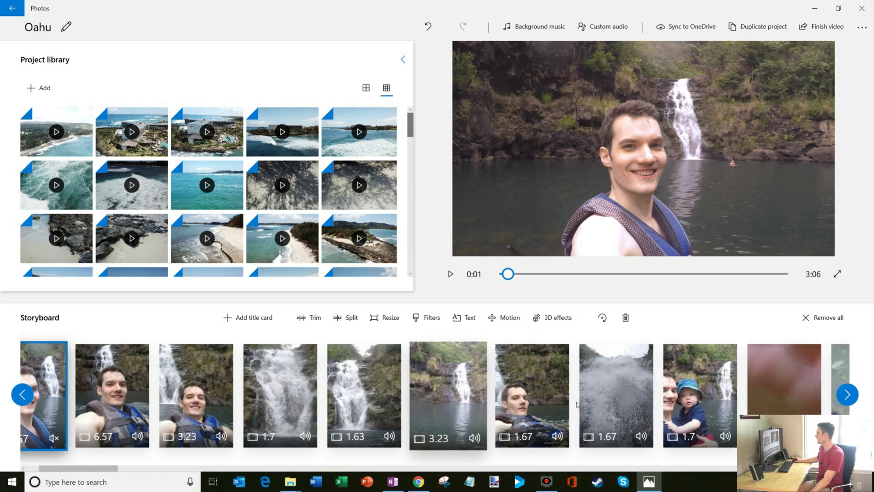
scroll(579, 404, up, 6)
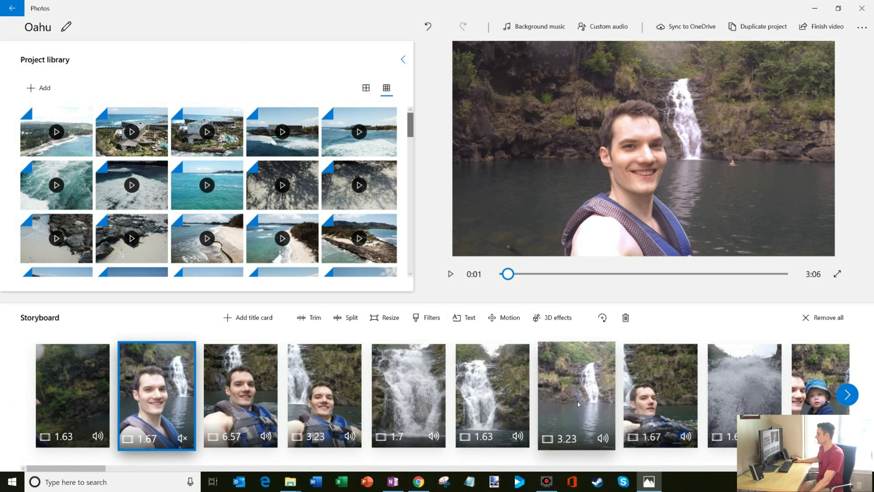
scroll(400, 401, up, 2)
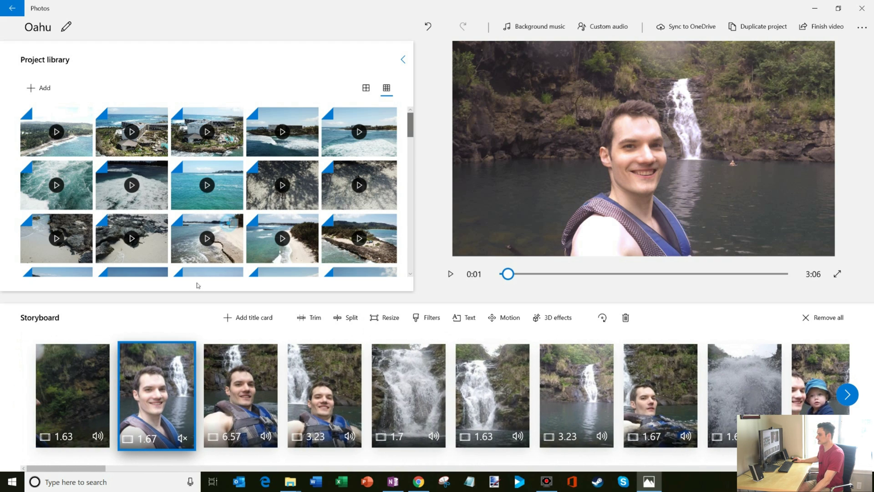
- Drag the beach clip from the library into the storyboard
drag(234, 223, 219, 248)
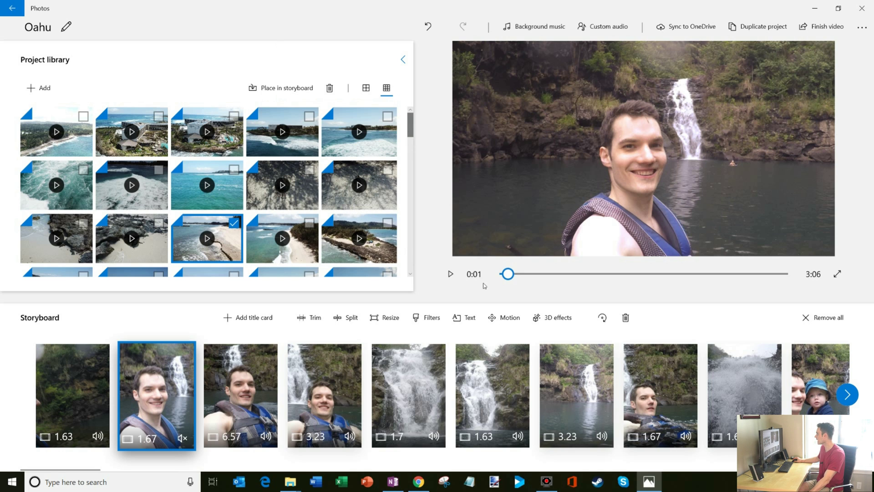
scroll(540, 374, down, 5)
scroll(541, 374, up, 5)
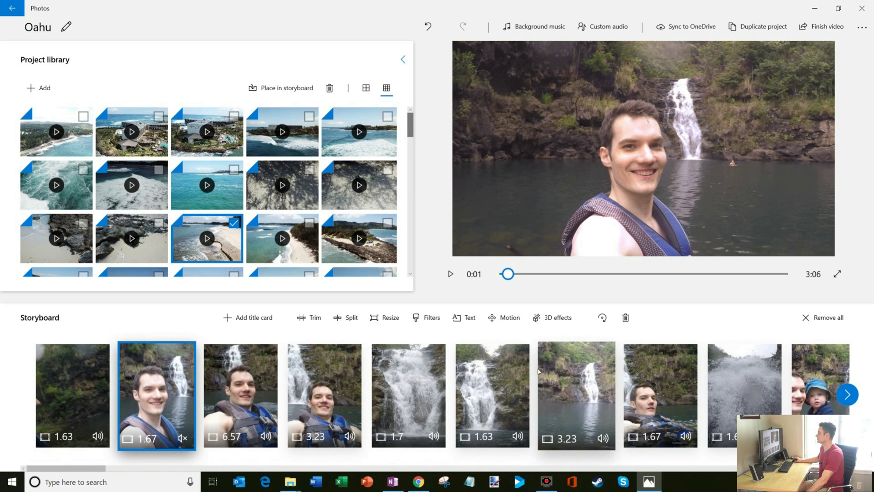
click(861, 28)
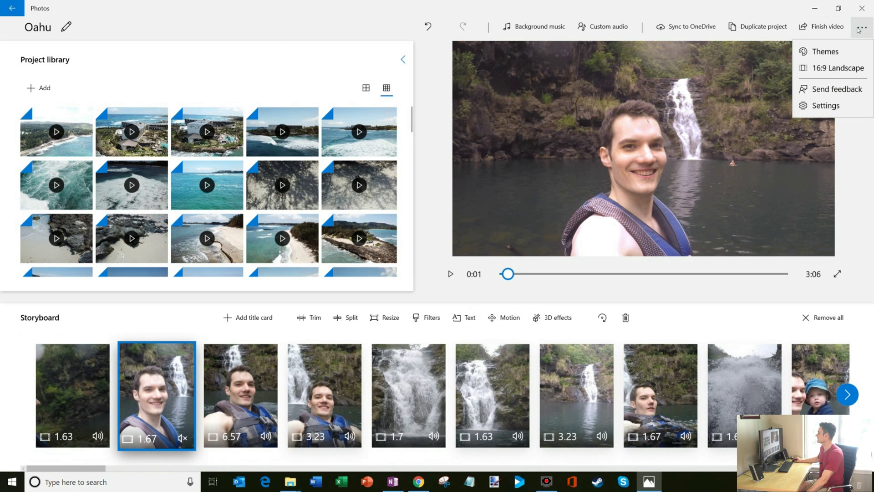
- Finish the video at size L (best for big screens), saving Oahu_Large.mp4
click(859, 29)
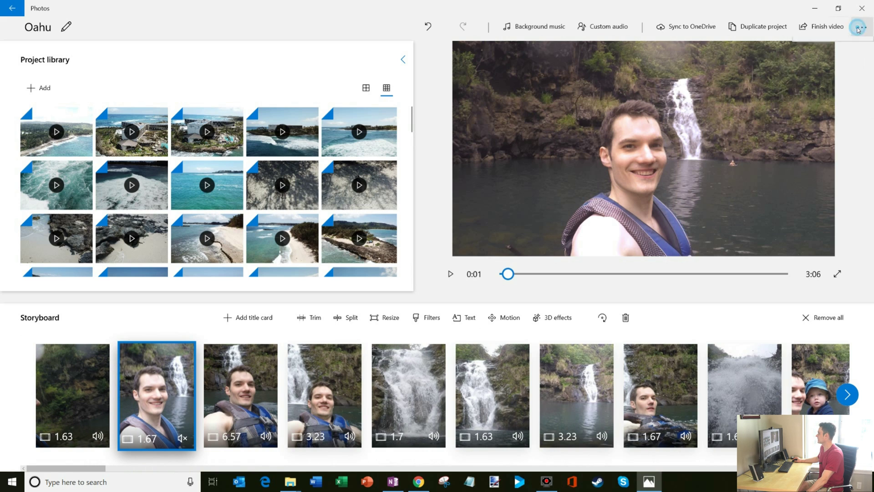
click(829, 28)
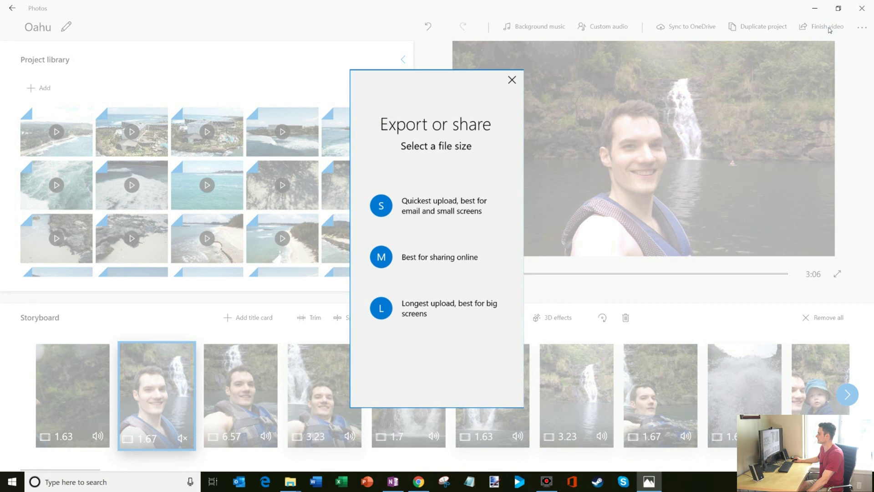
click(453, 306)
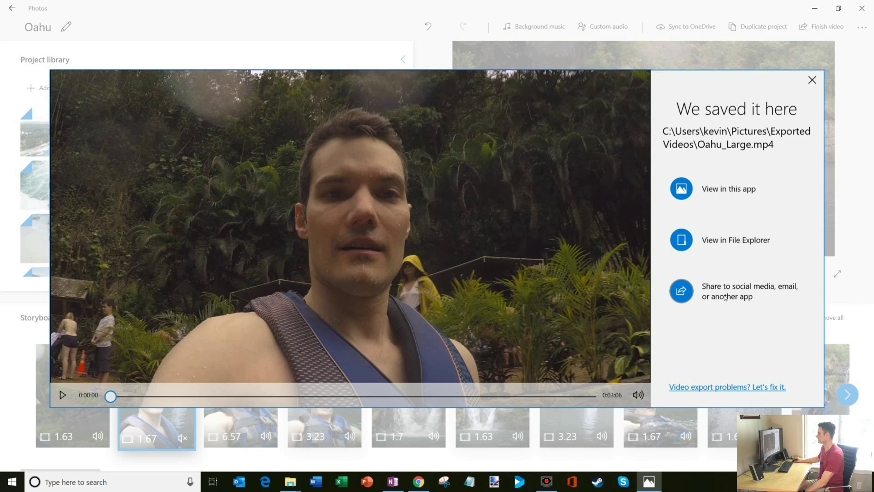
- Play the exported Oahu_Large.mp4 and jump ahead to about the two-minute mark
click(63, 396)
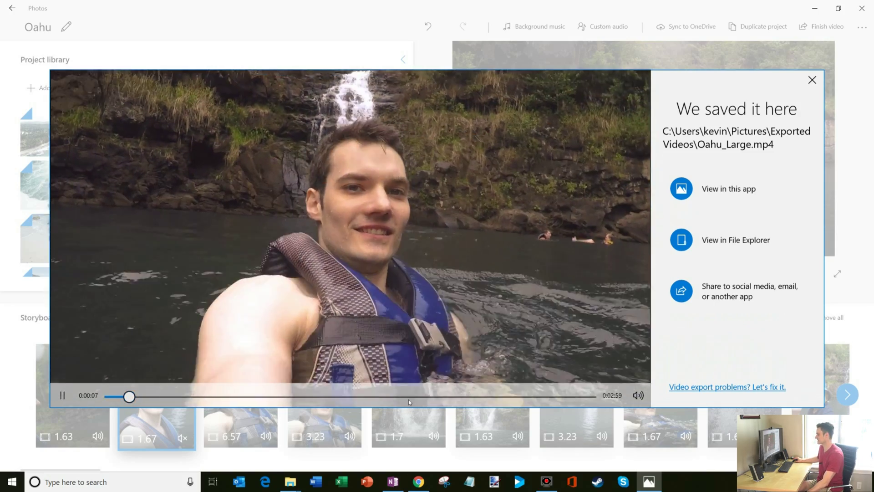
click(409, 400)
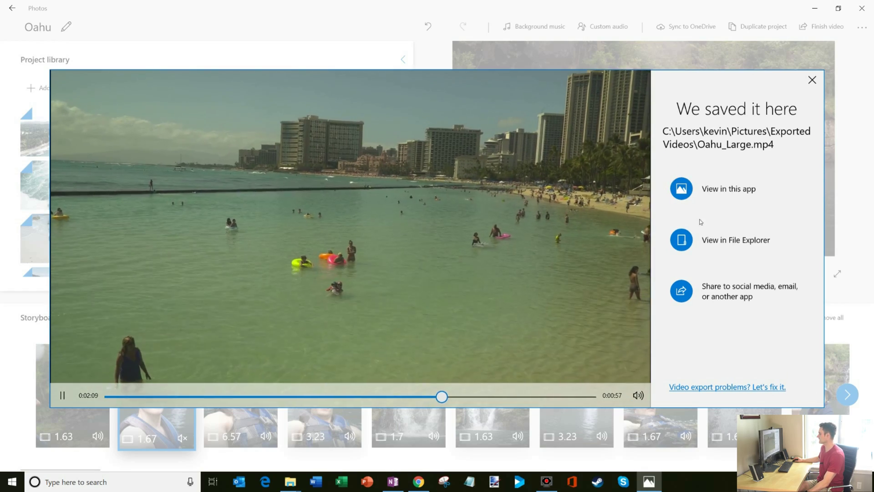
- Confirm Oahu_Large.mp4 is in Exported Videos, look over the Share options, then bring the folder back
click(720, 240)
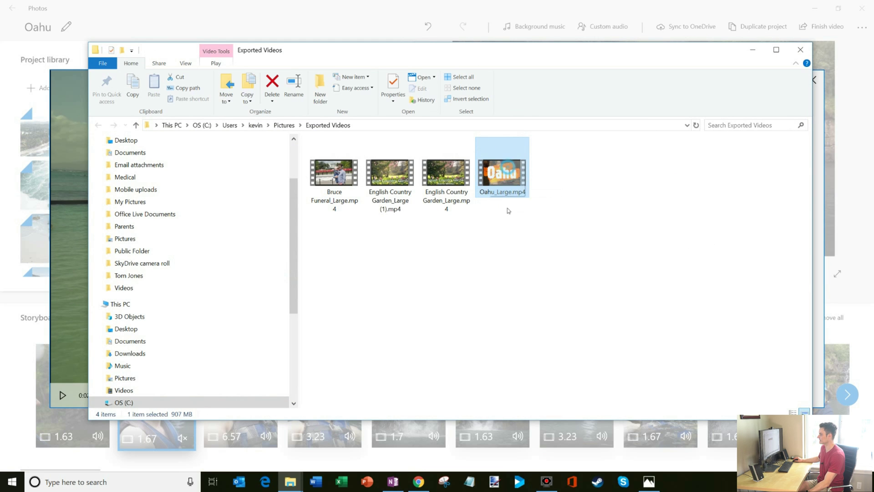
click(753, 51)
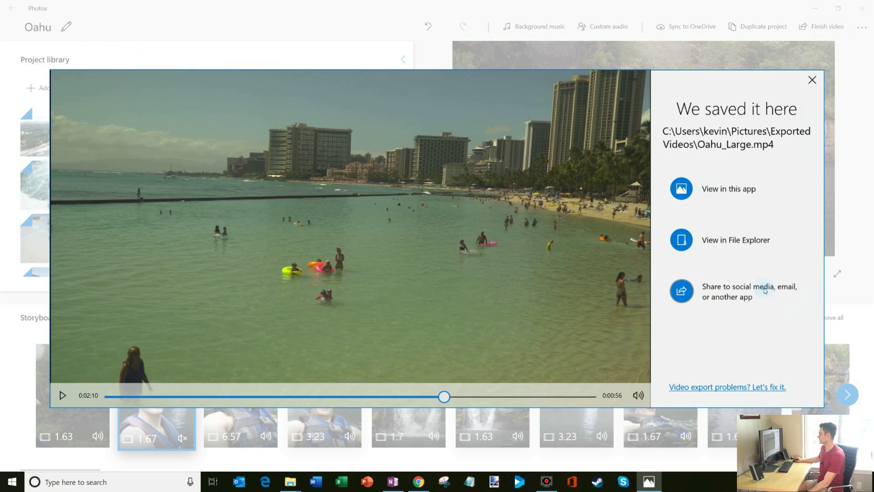
click(758, 291)
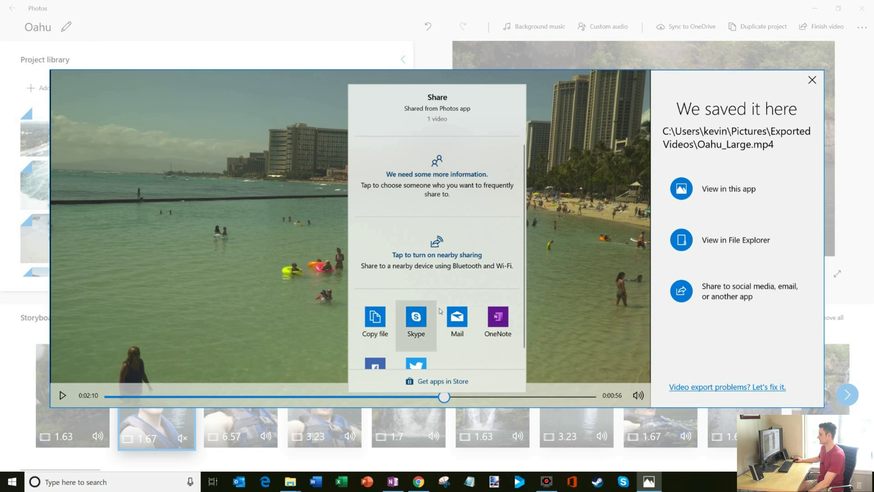
scroll(424, 314, down, 1)
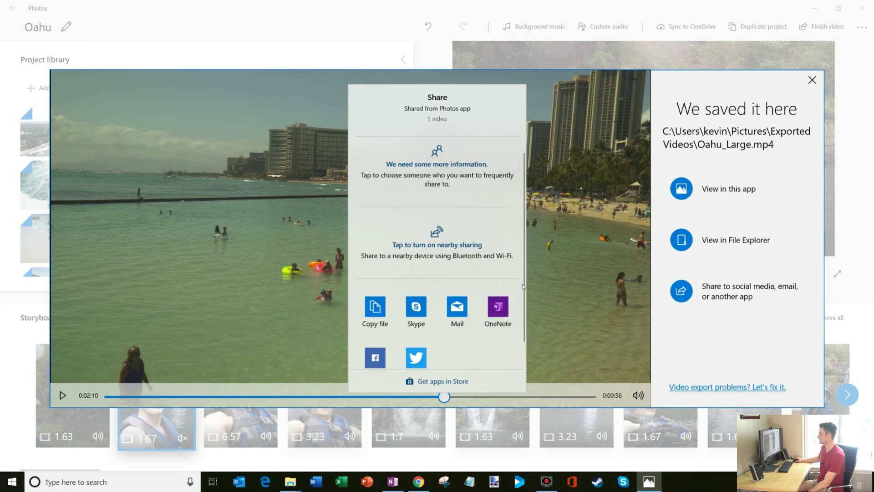
scroll(415, 319, up, 1)
key(Escape)
mouse_move(290, 481)
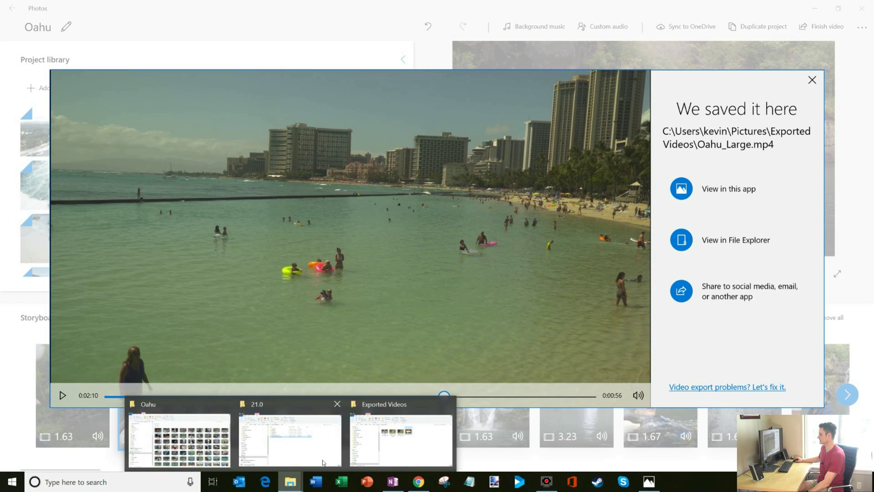
click(401, 435)
- Select Oahu_Large.mp4 in Explorer and open YouTube's Upload video page
click(513, 152)
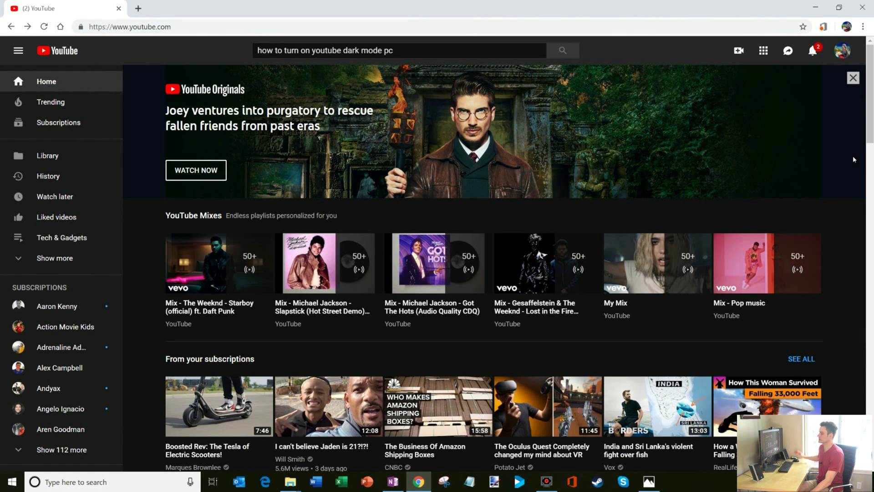
click(742, 55)
click(764, 75)
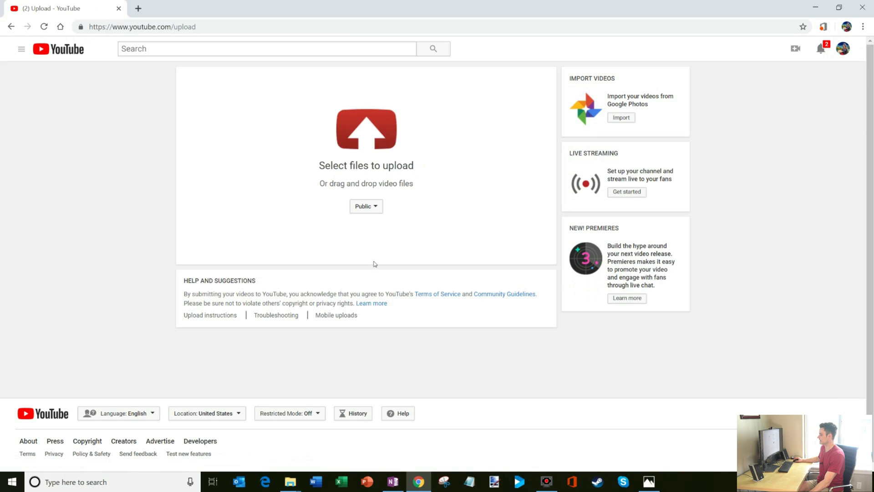
- Drag Oahu_Large.mp4 from the Exported Videos folder toward the YouTube upload area
mouse_move(291, 479)
click(400, 437)
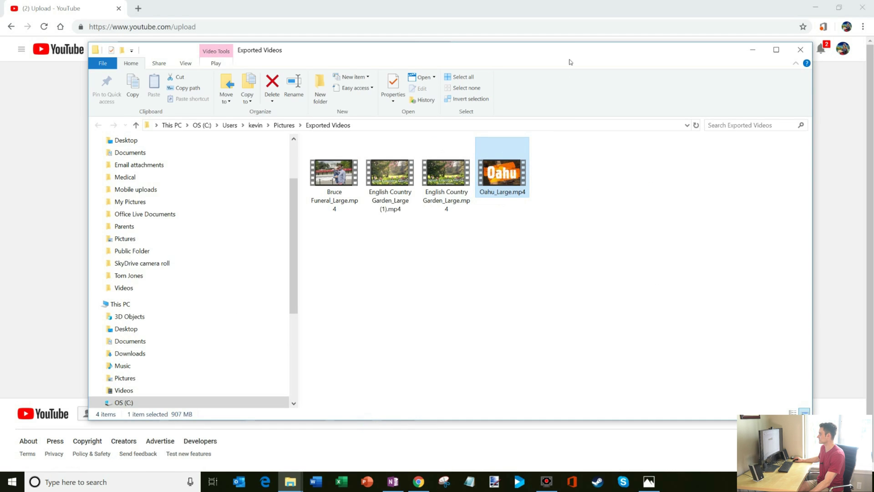
drag(643, 416, 663, 414)
click(747, 164)
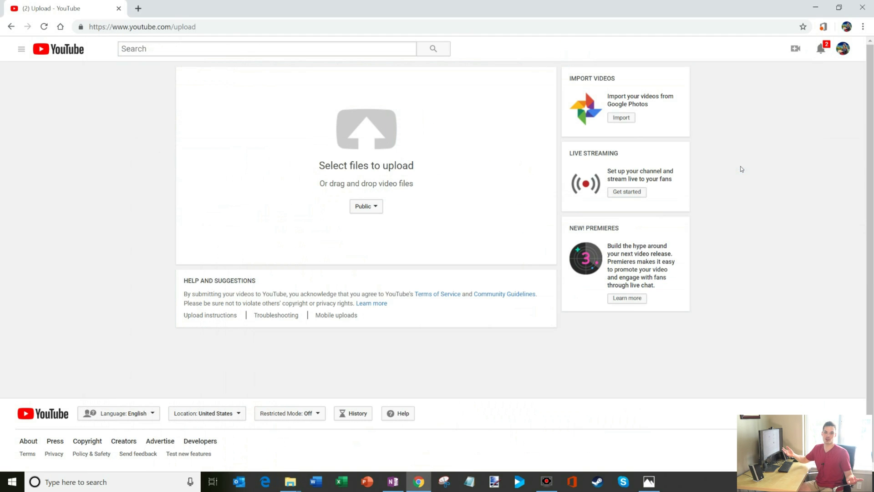